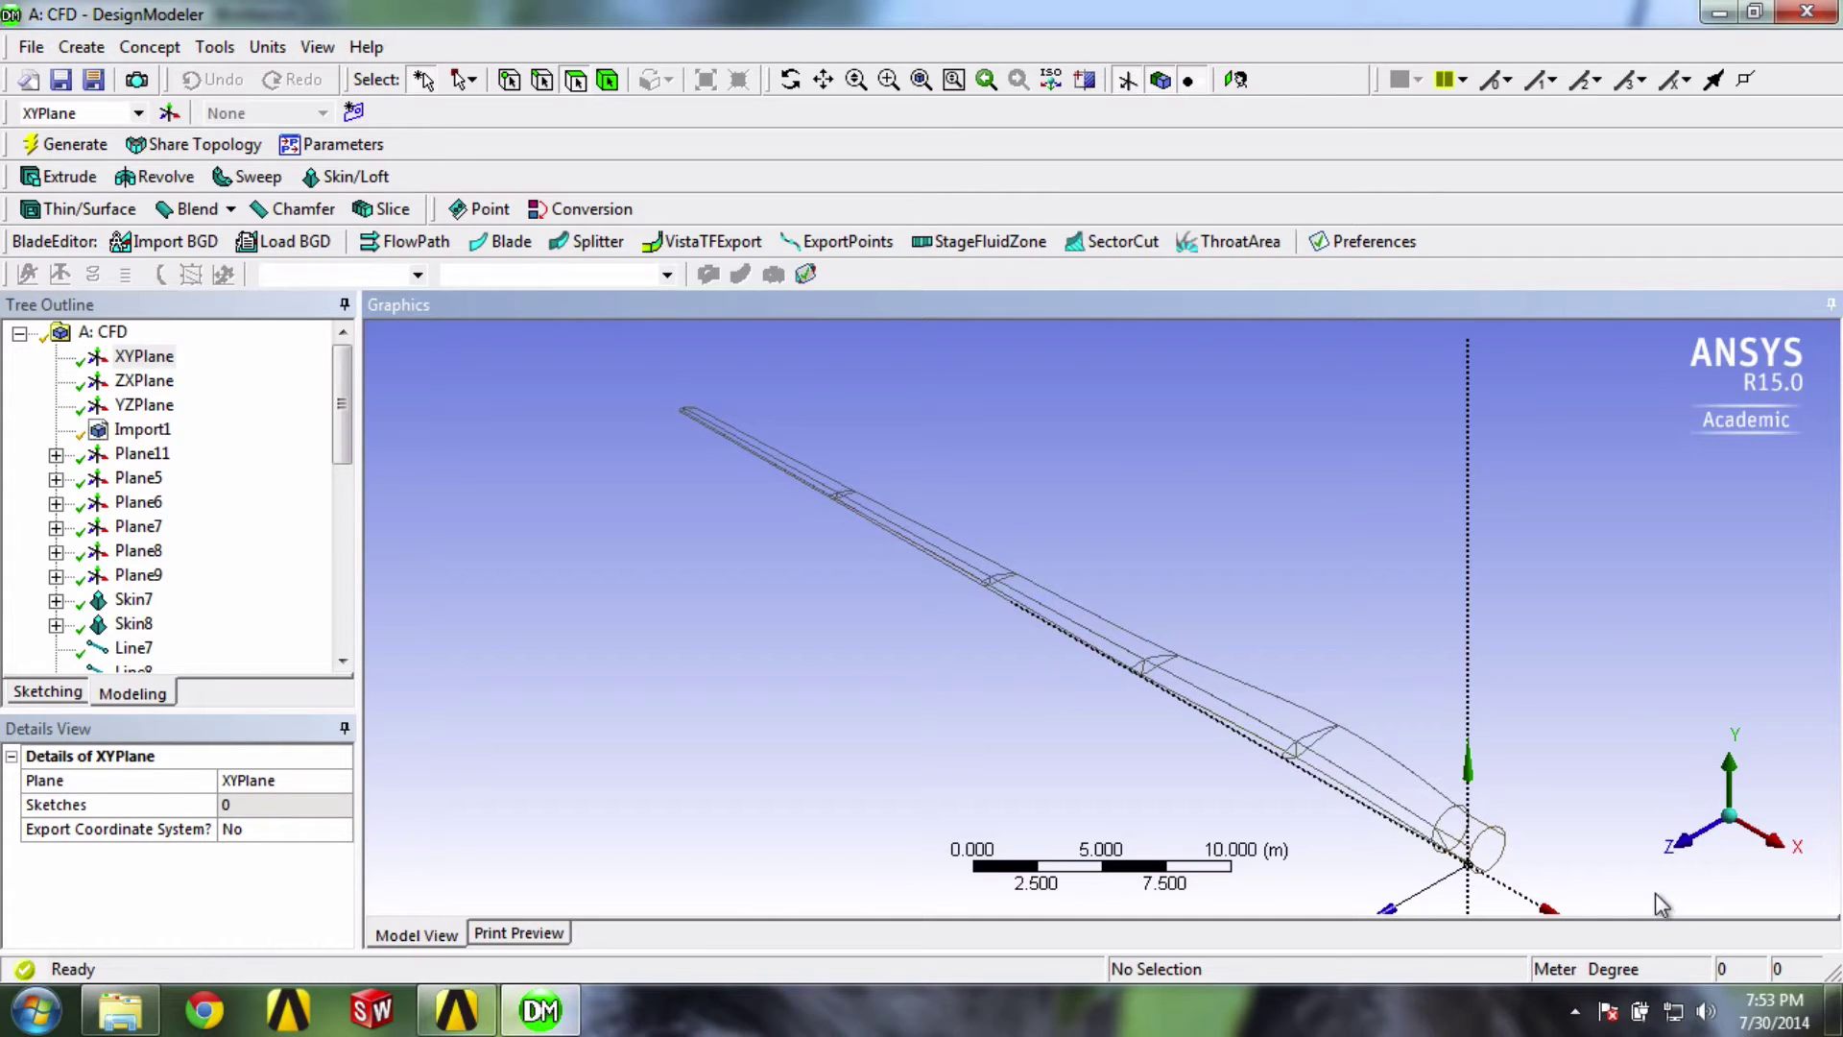
Switch to the +X axis view to look straight at the blade's root section.
left_click(1784, 841)
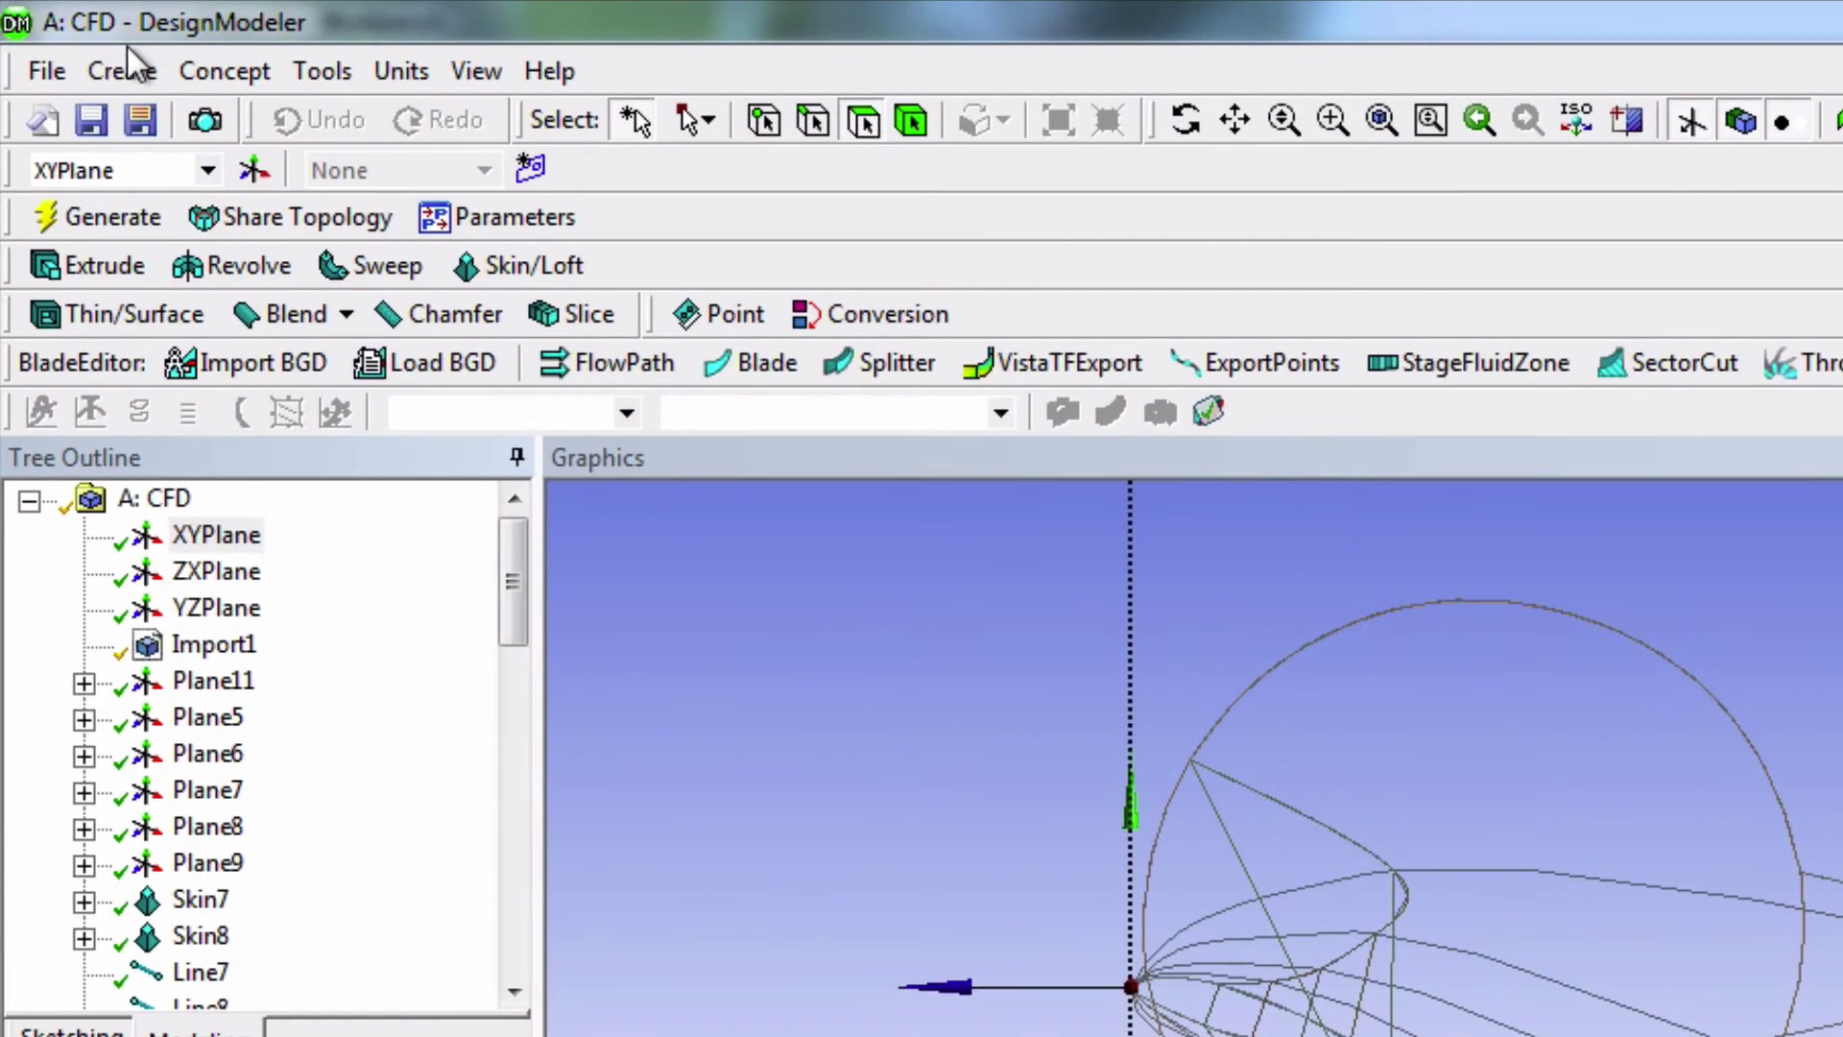
Start a new Rotate body transformation, Rotate3, from the Create menu.
left_click(80, 46)
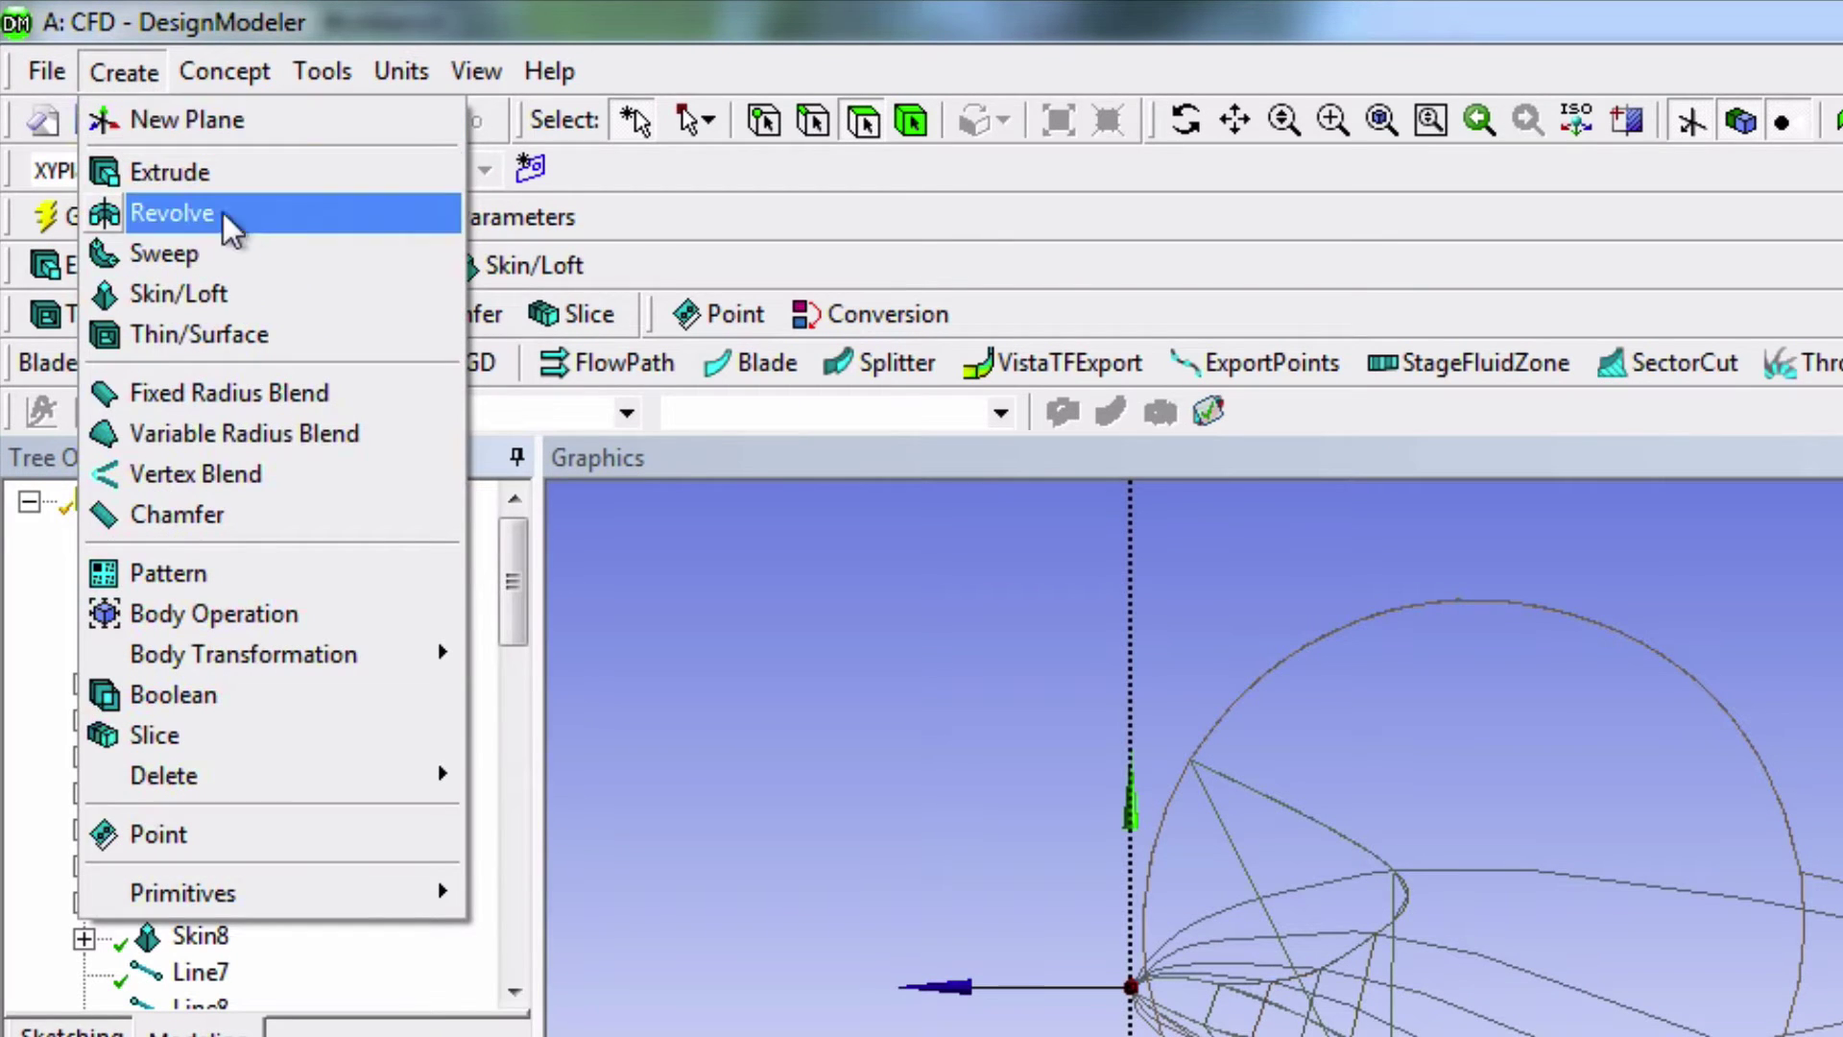
mouse_move(321, 657)
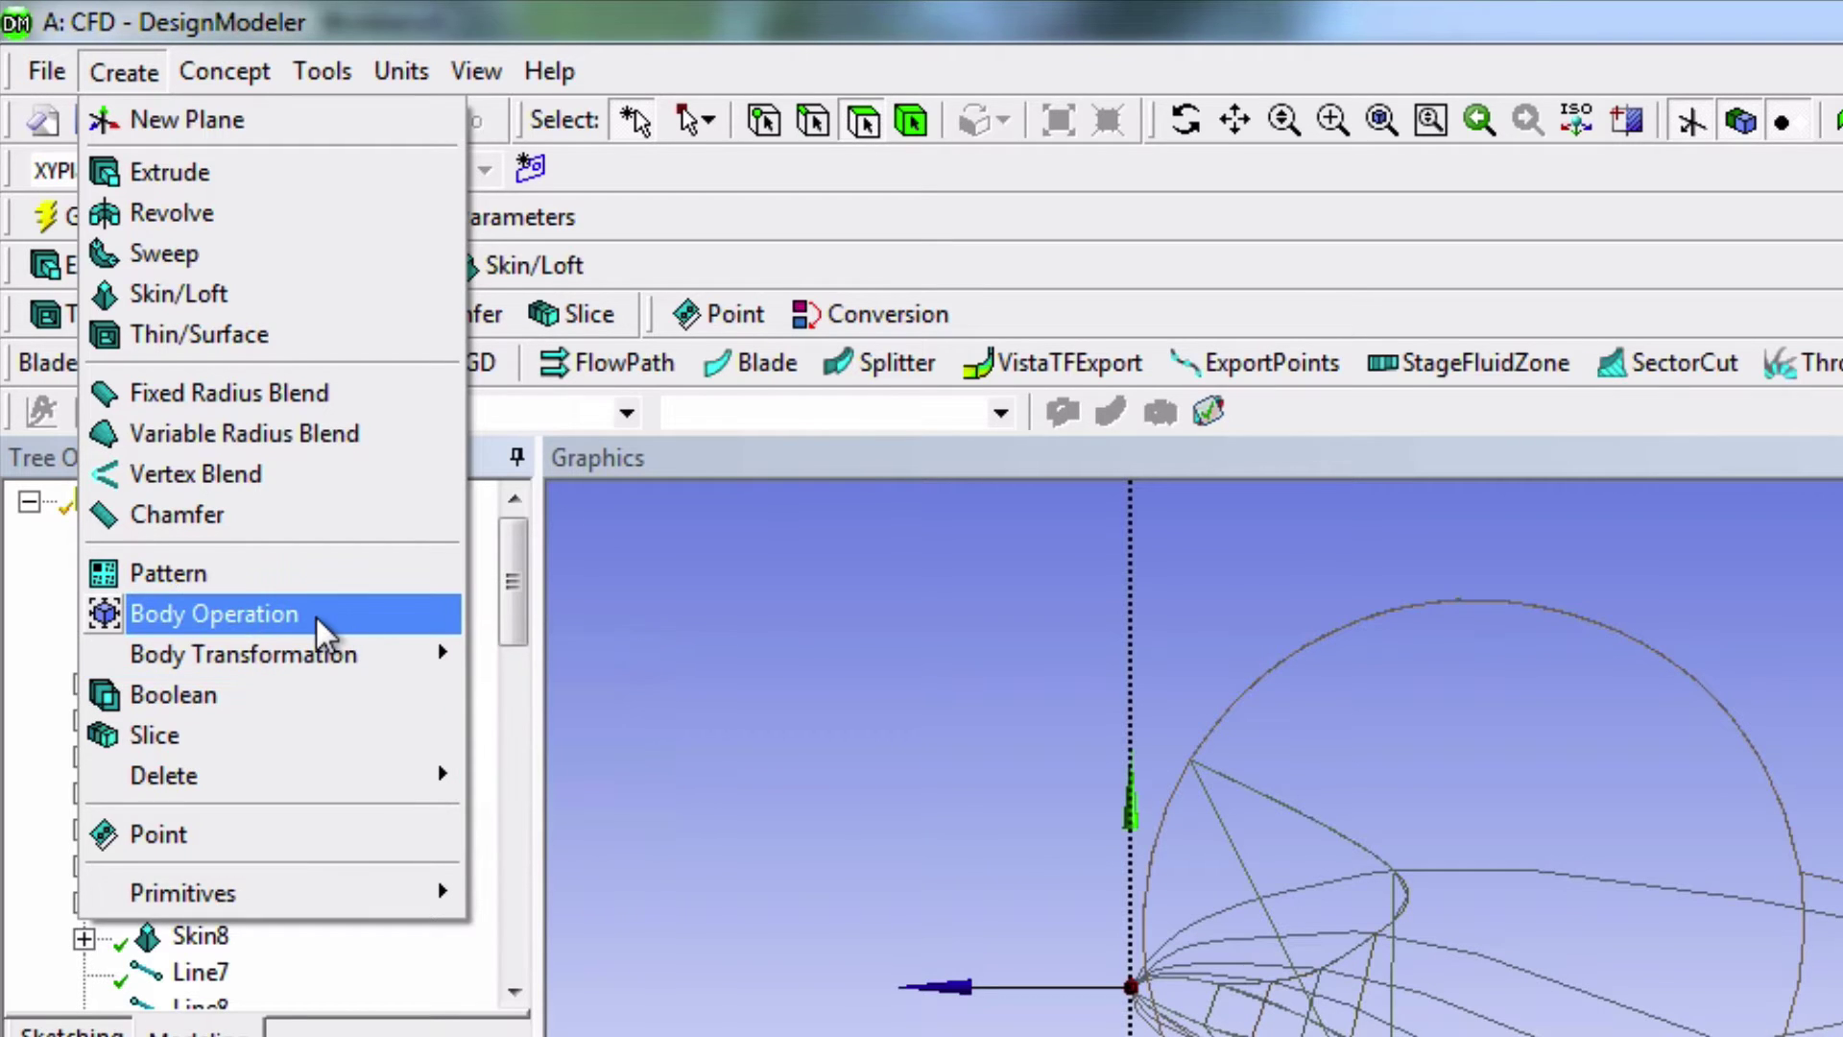
mouse_move(441, 662)
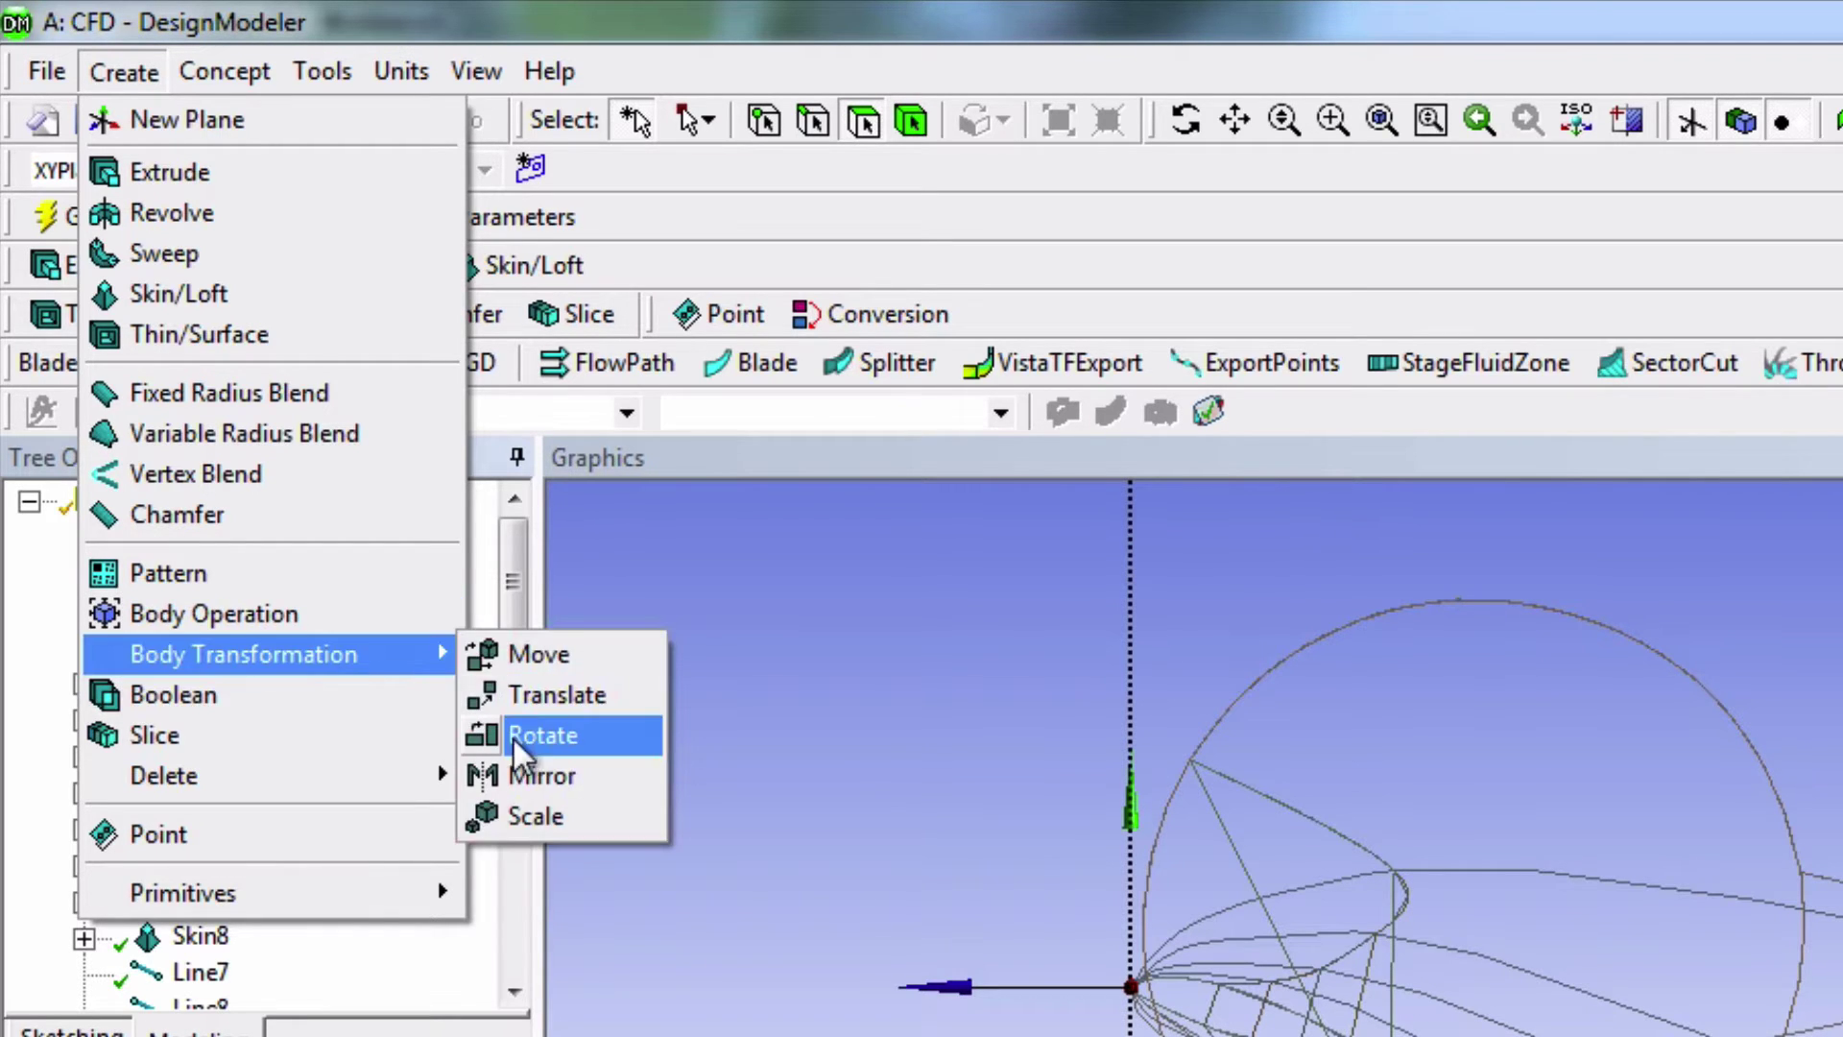
left_click(541, 737)
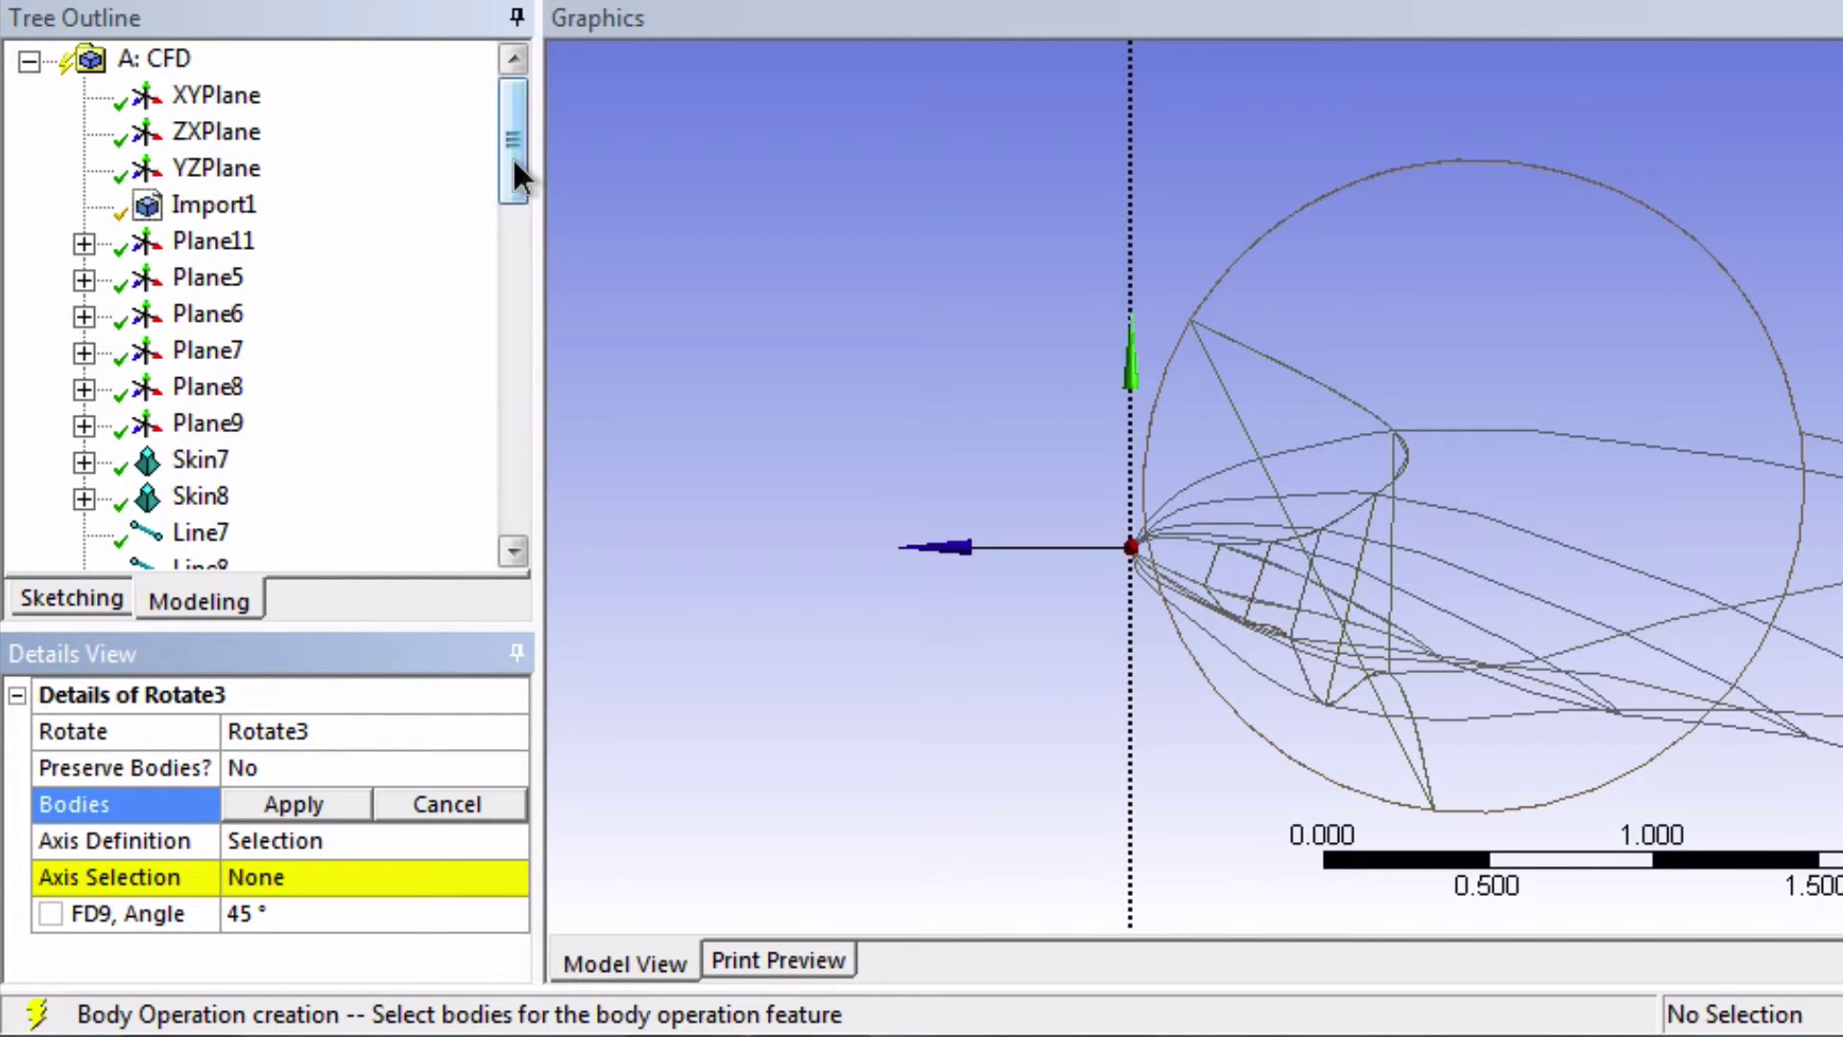
Assign the nine Blade CFD bodies from the Tree Outline to Rotate3.
left_click_drag(511, 165, 509, 474)
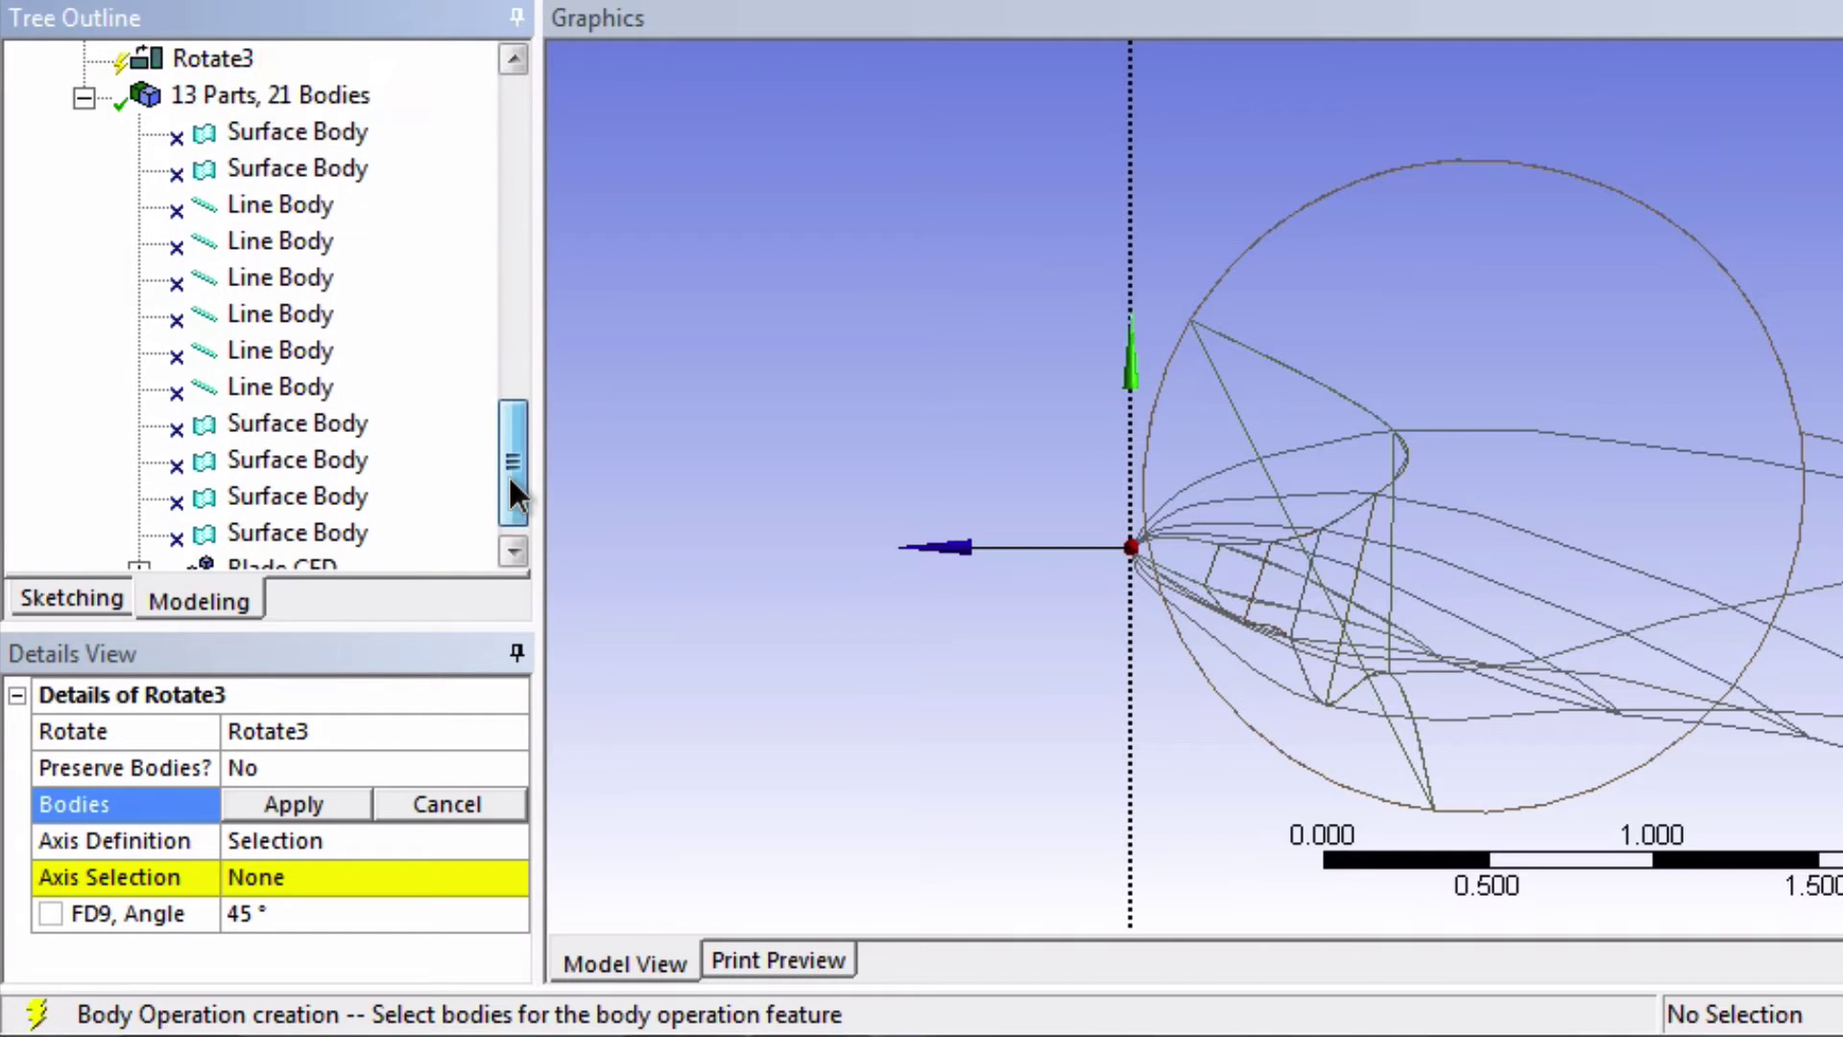
scroll(444, 349, "up", 1)
scroll(515, 444, "down", 2)
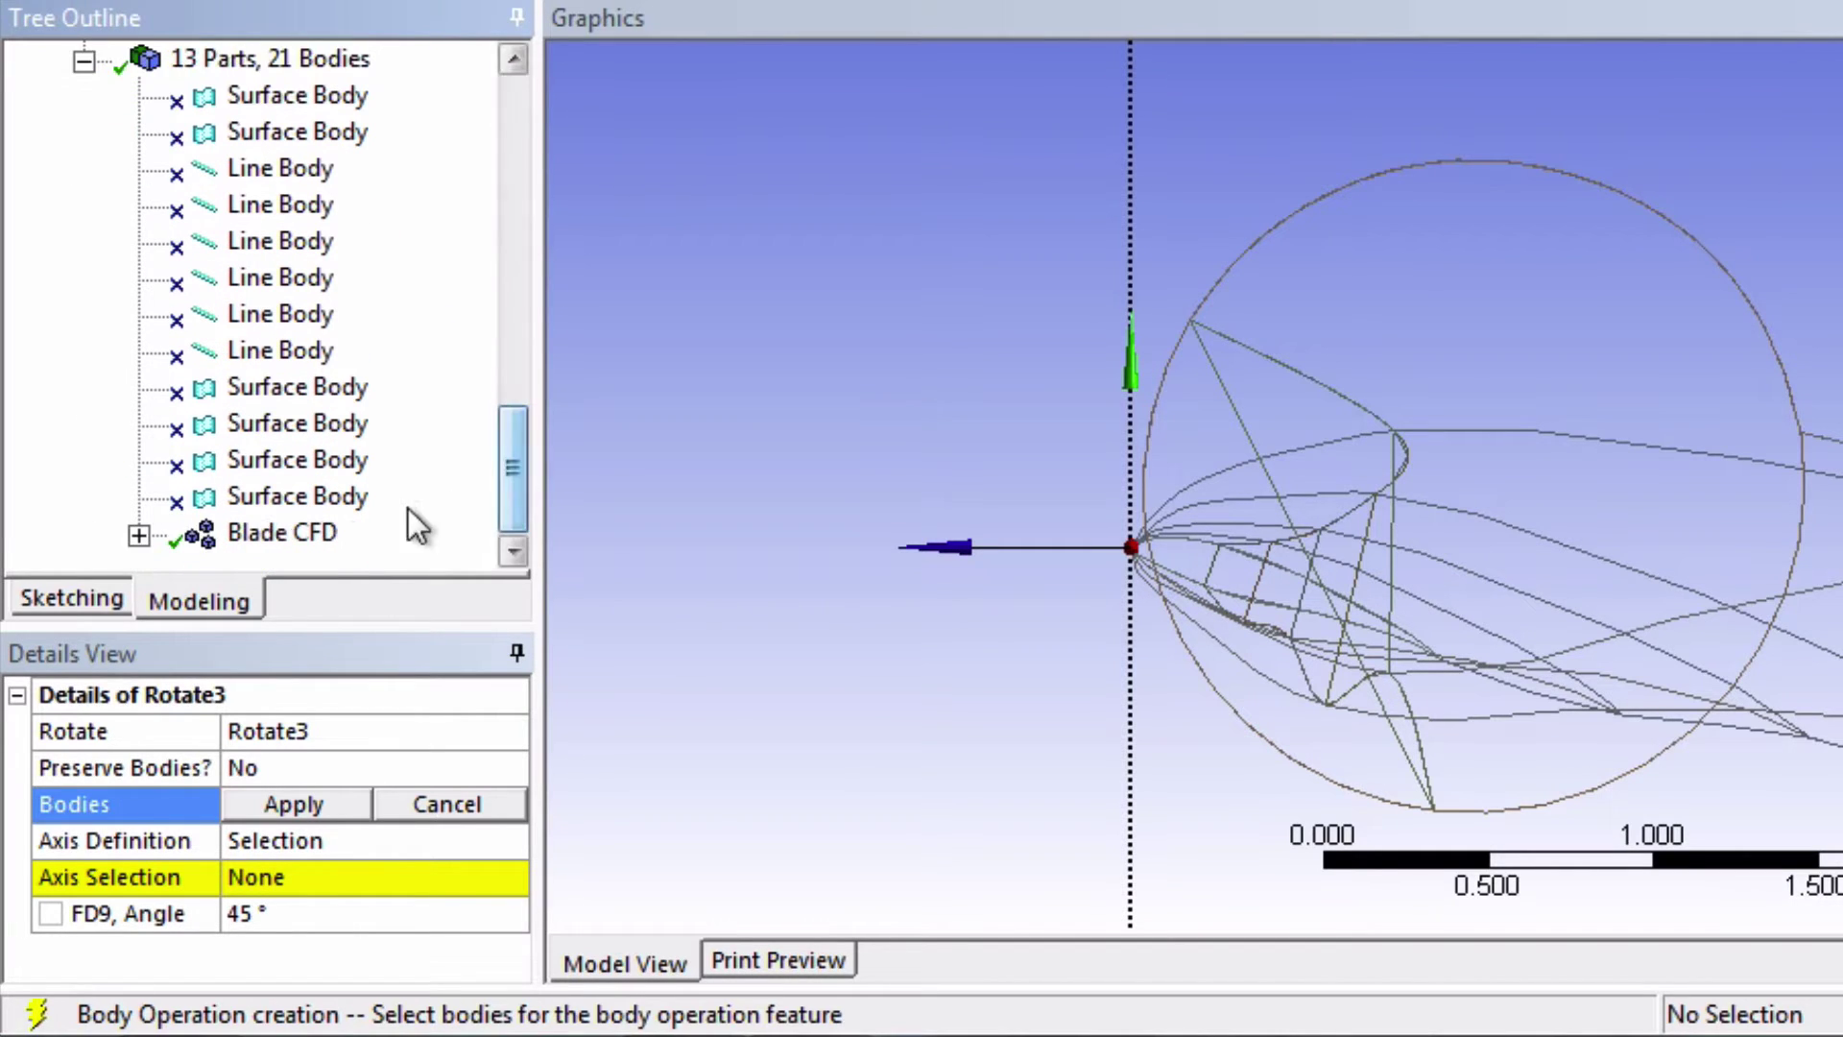
left_click(288, 533)
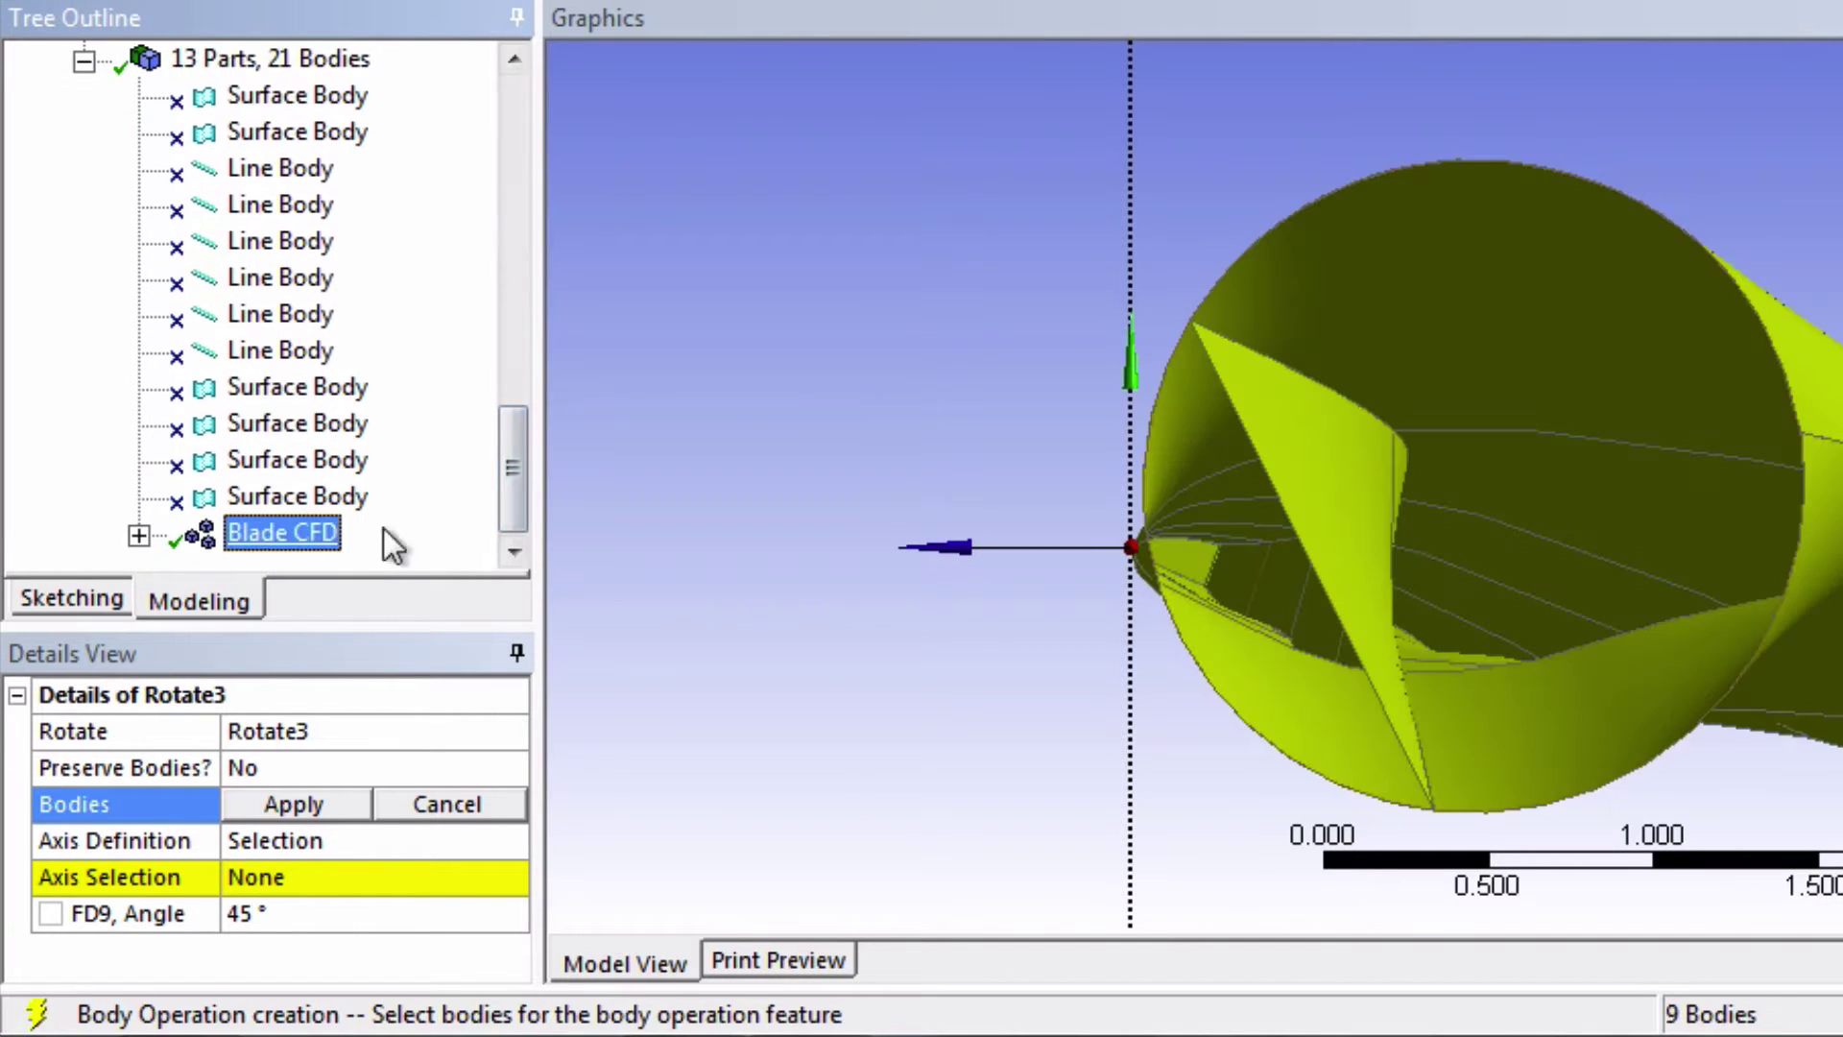
left_click(279, 804)
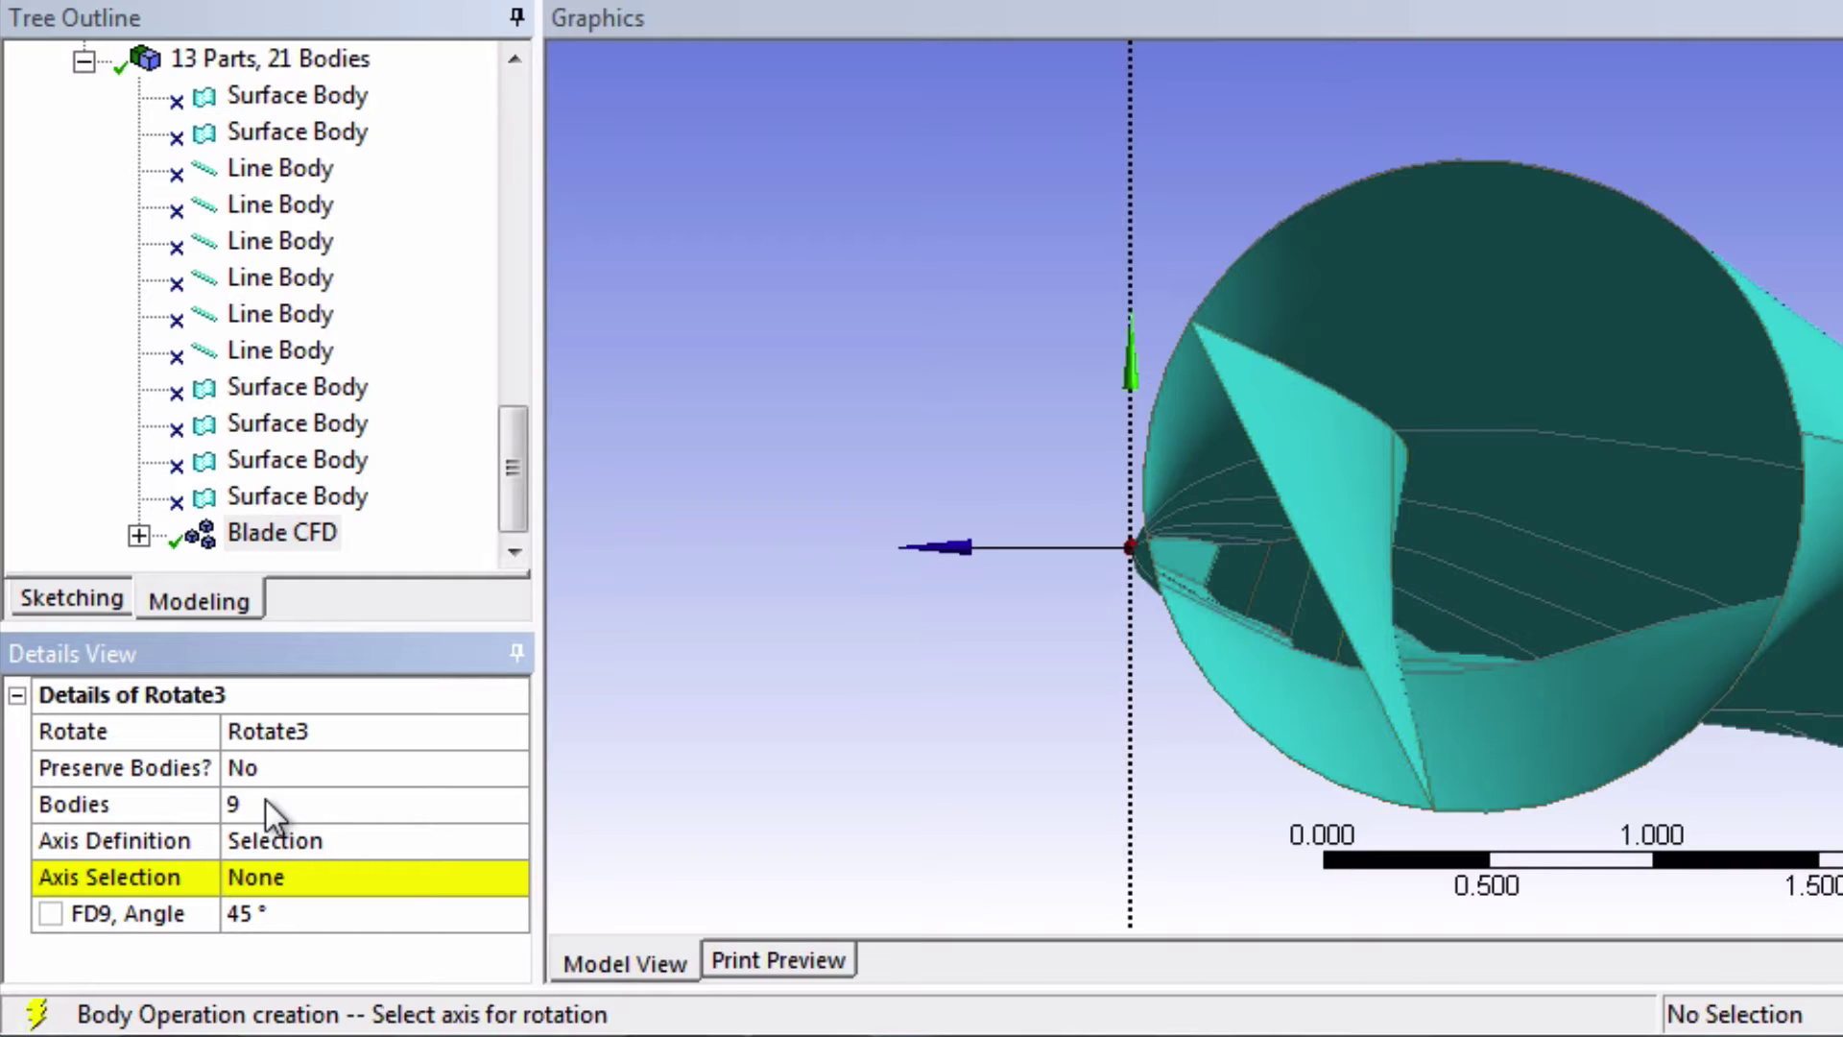
In isometric view, pick the edge running along the blade as Rotate3's axis.
left_click(274, 877)
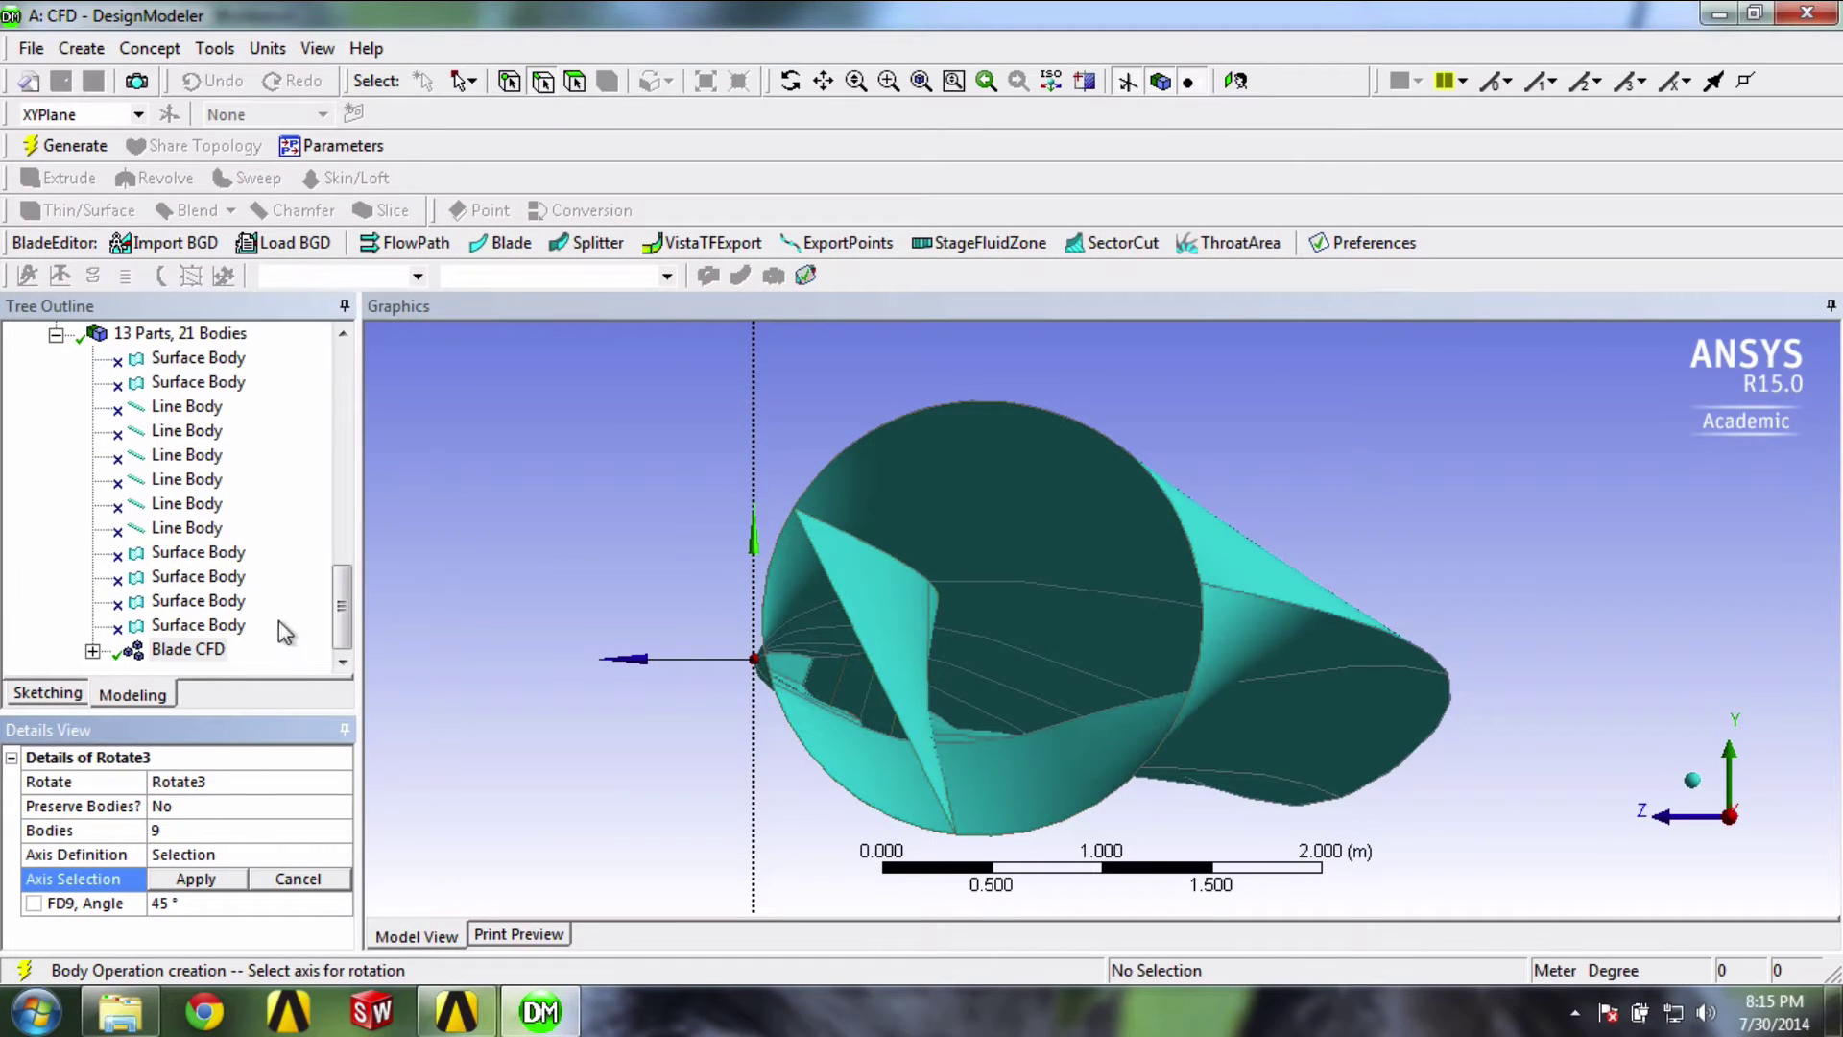
left_click(1689, 783)
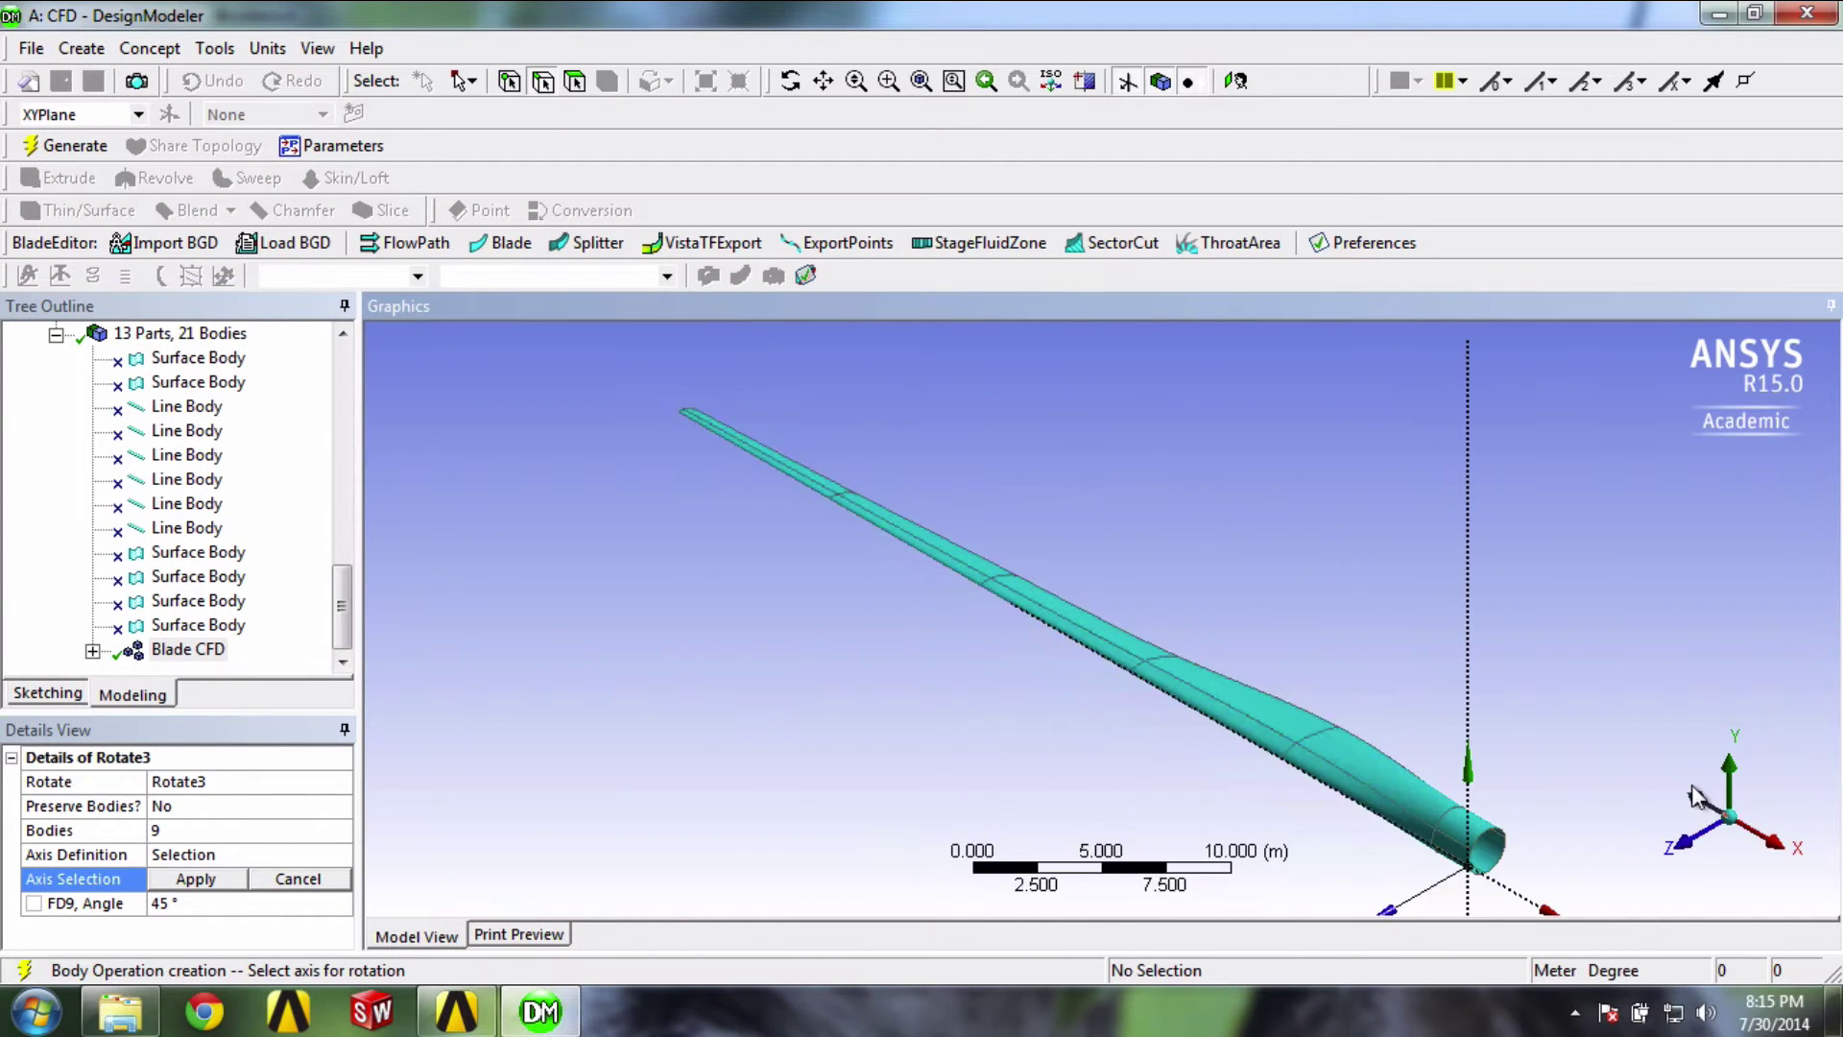
left_click(1512, 896)
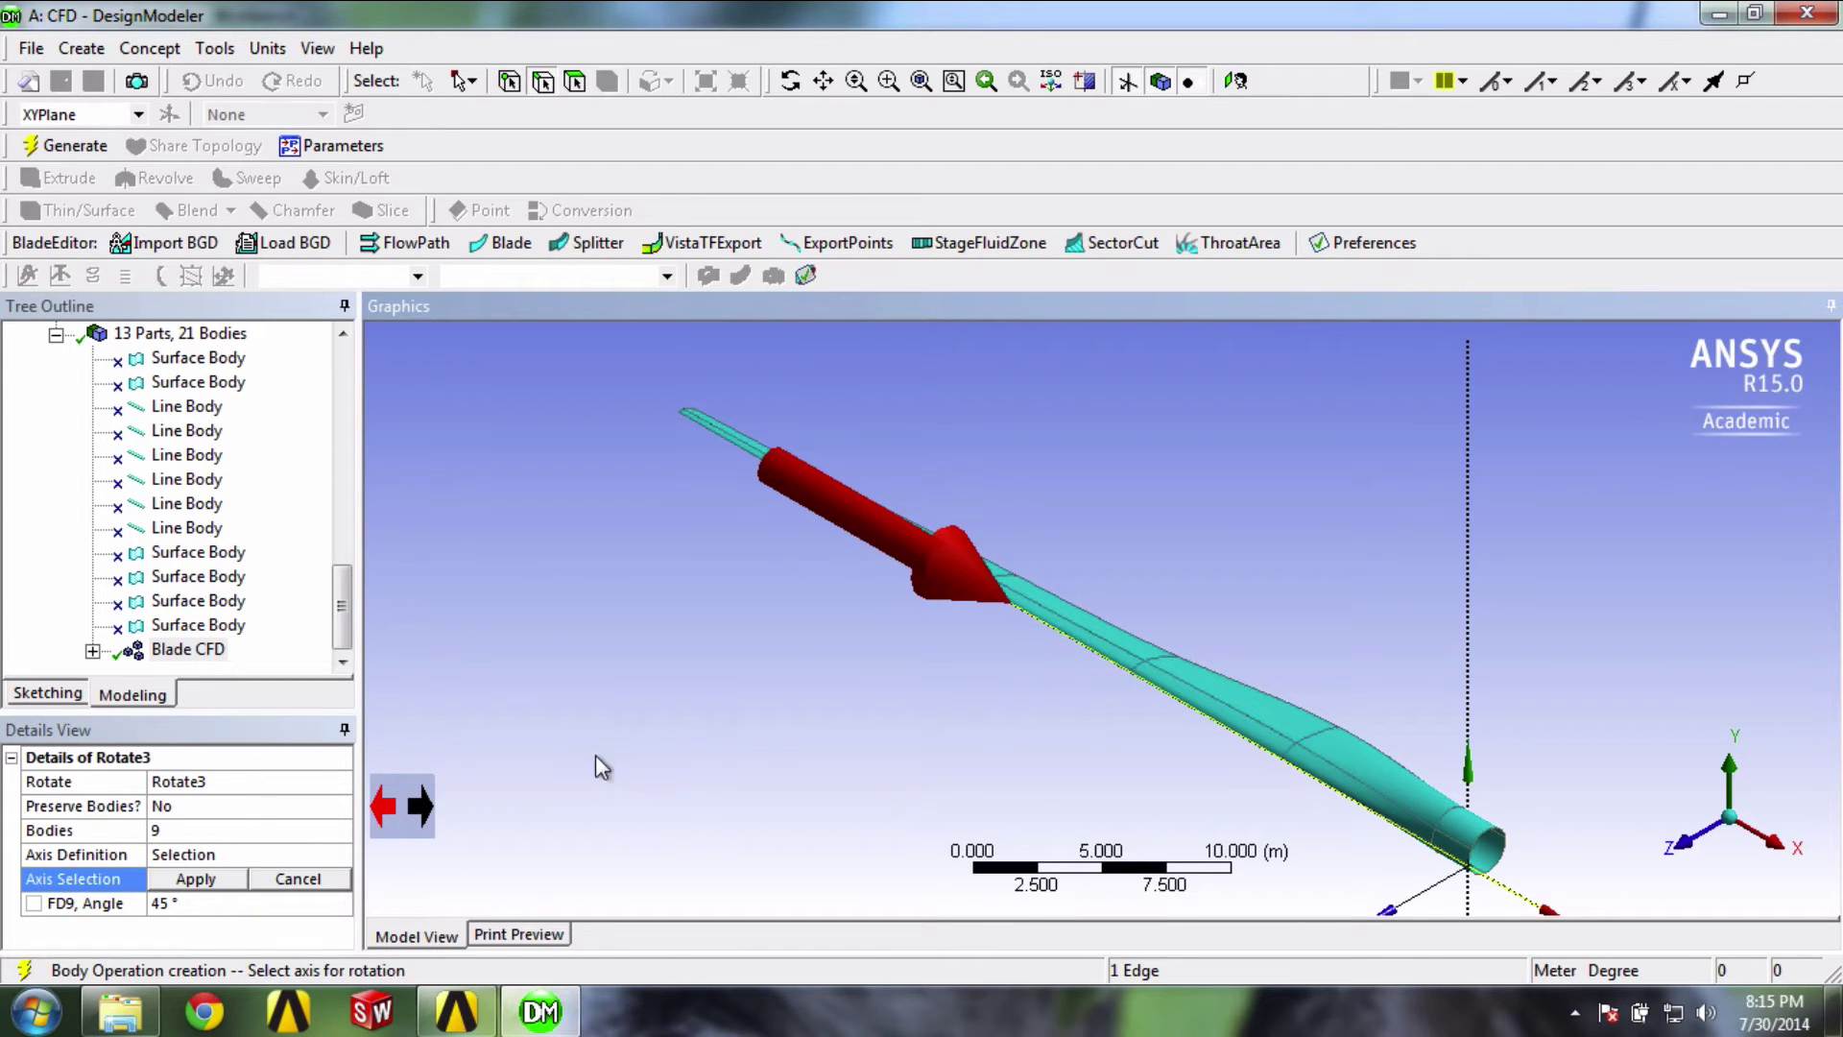
left_click(205, 877)
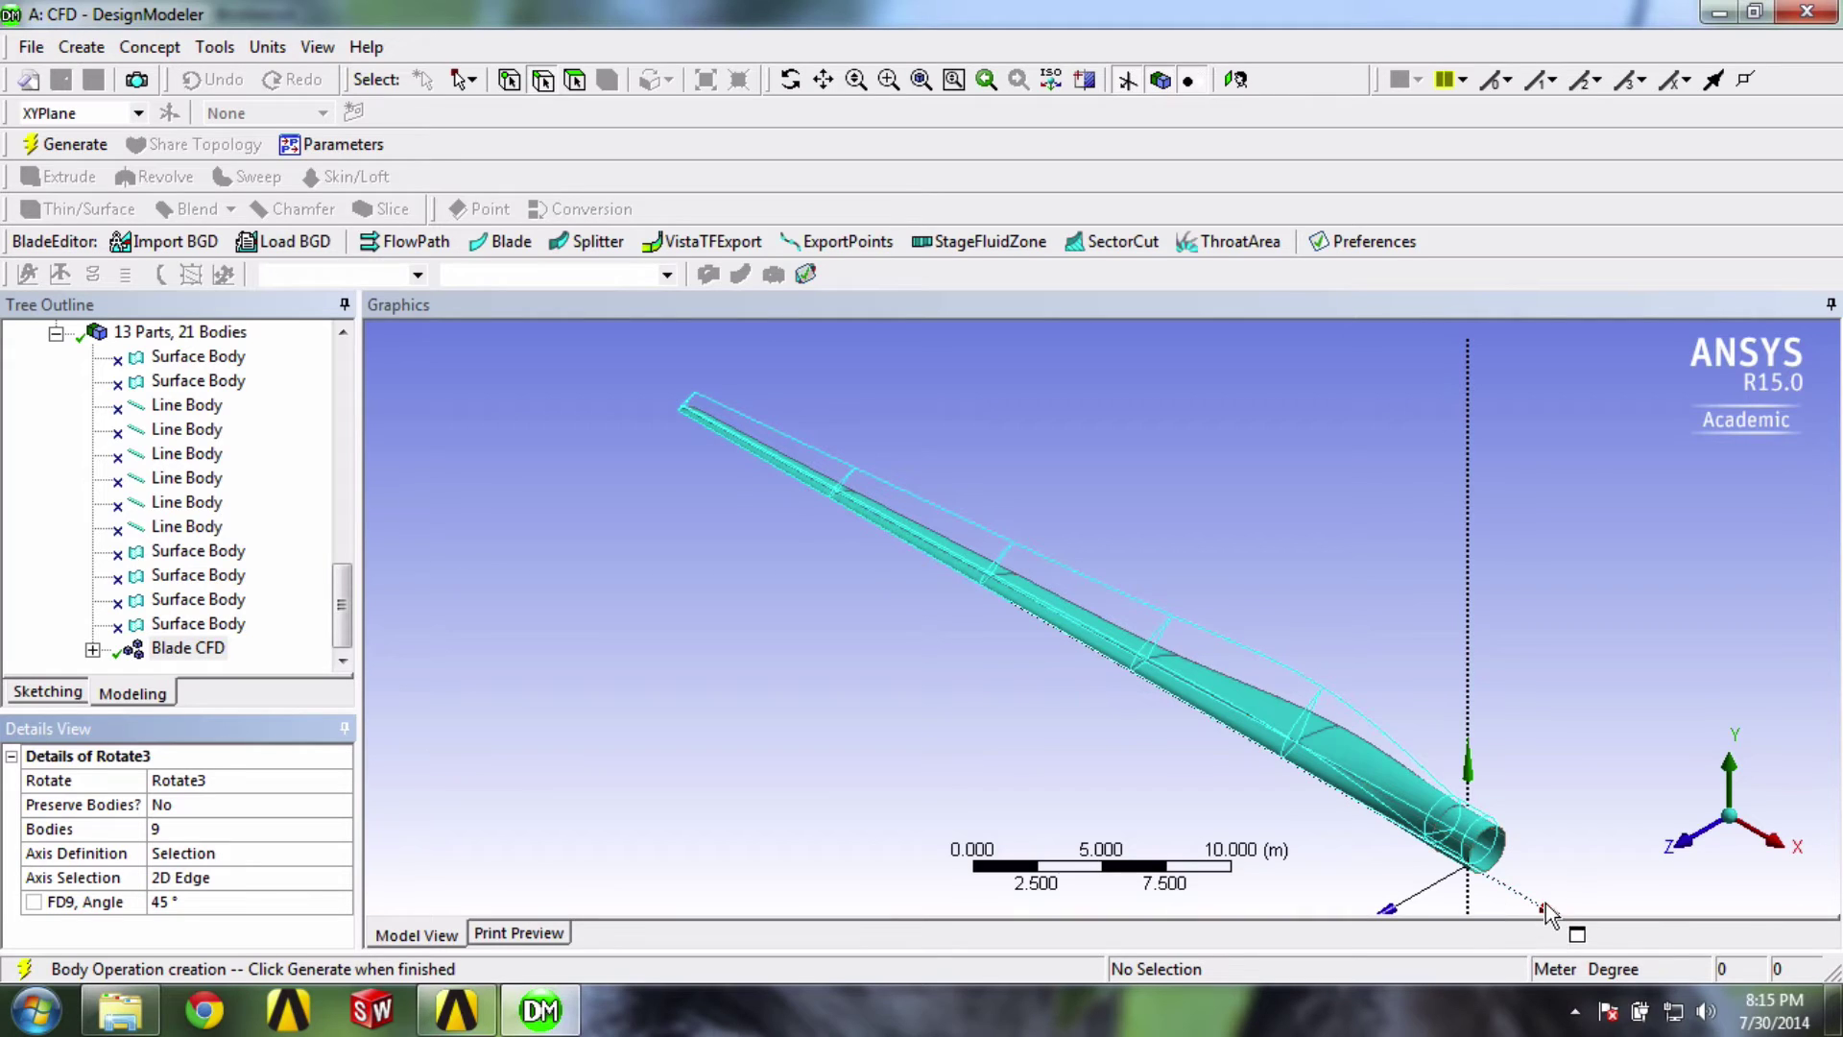
Viewing along +X, try a -70° rotation angle for Rotate3, then settle on -66°.
left_click(1774, 844)
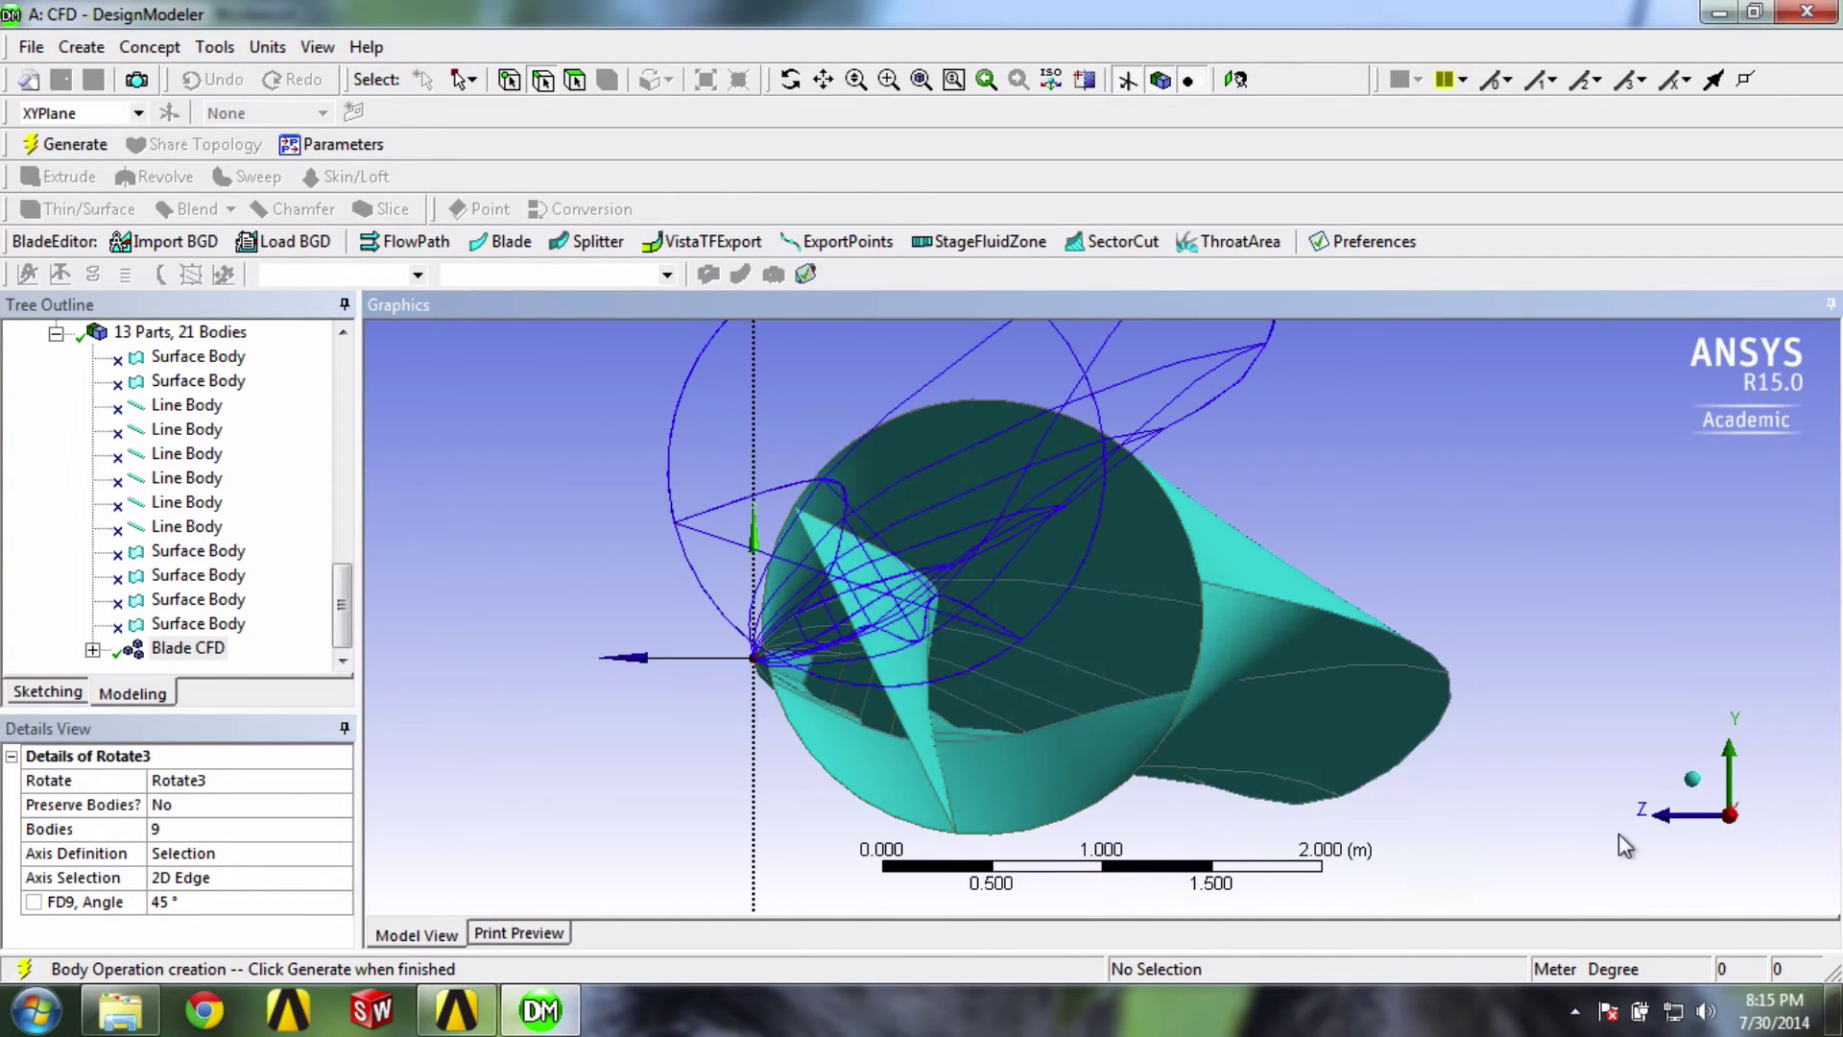
scroll(1196, 580, "down", 3)
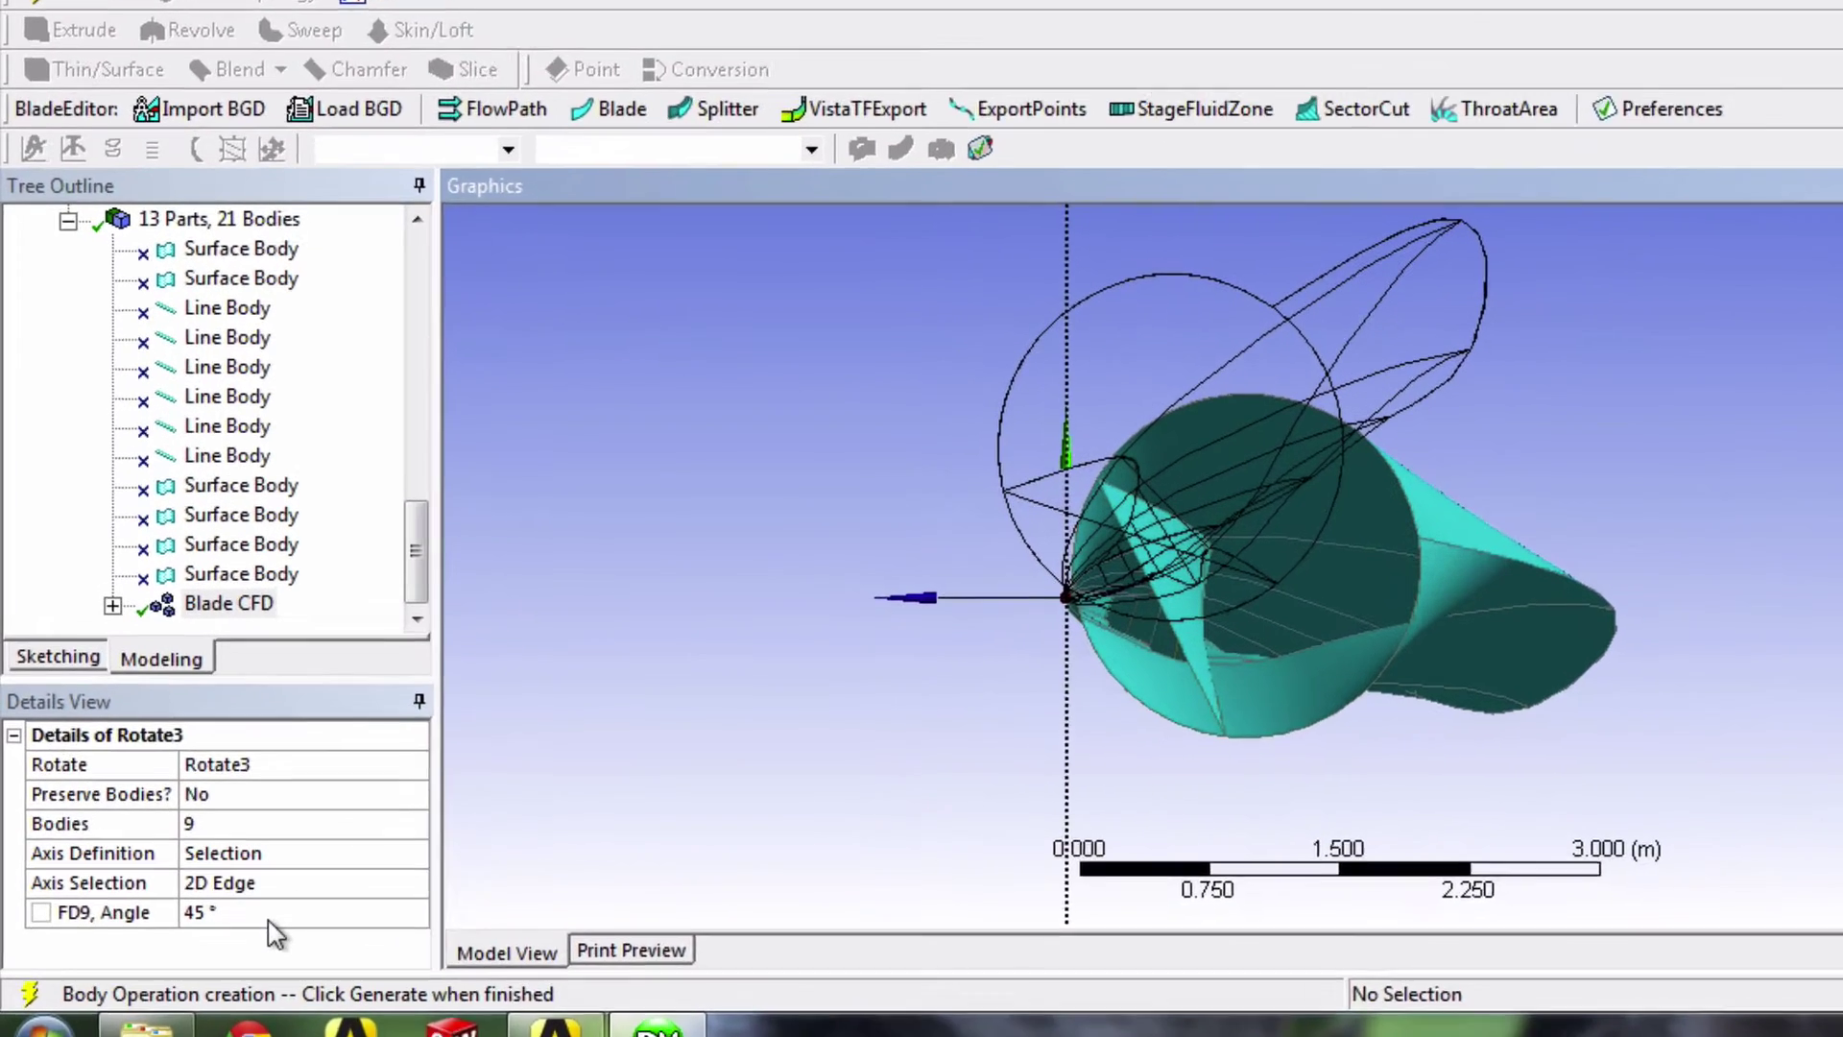
left_click(268, 917)
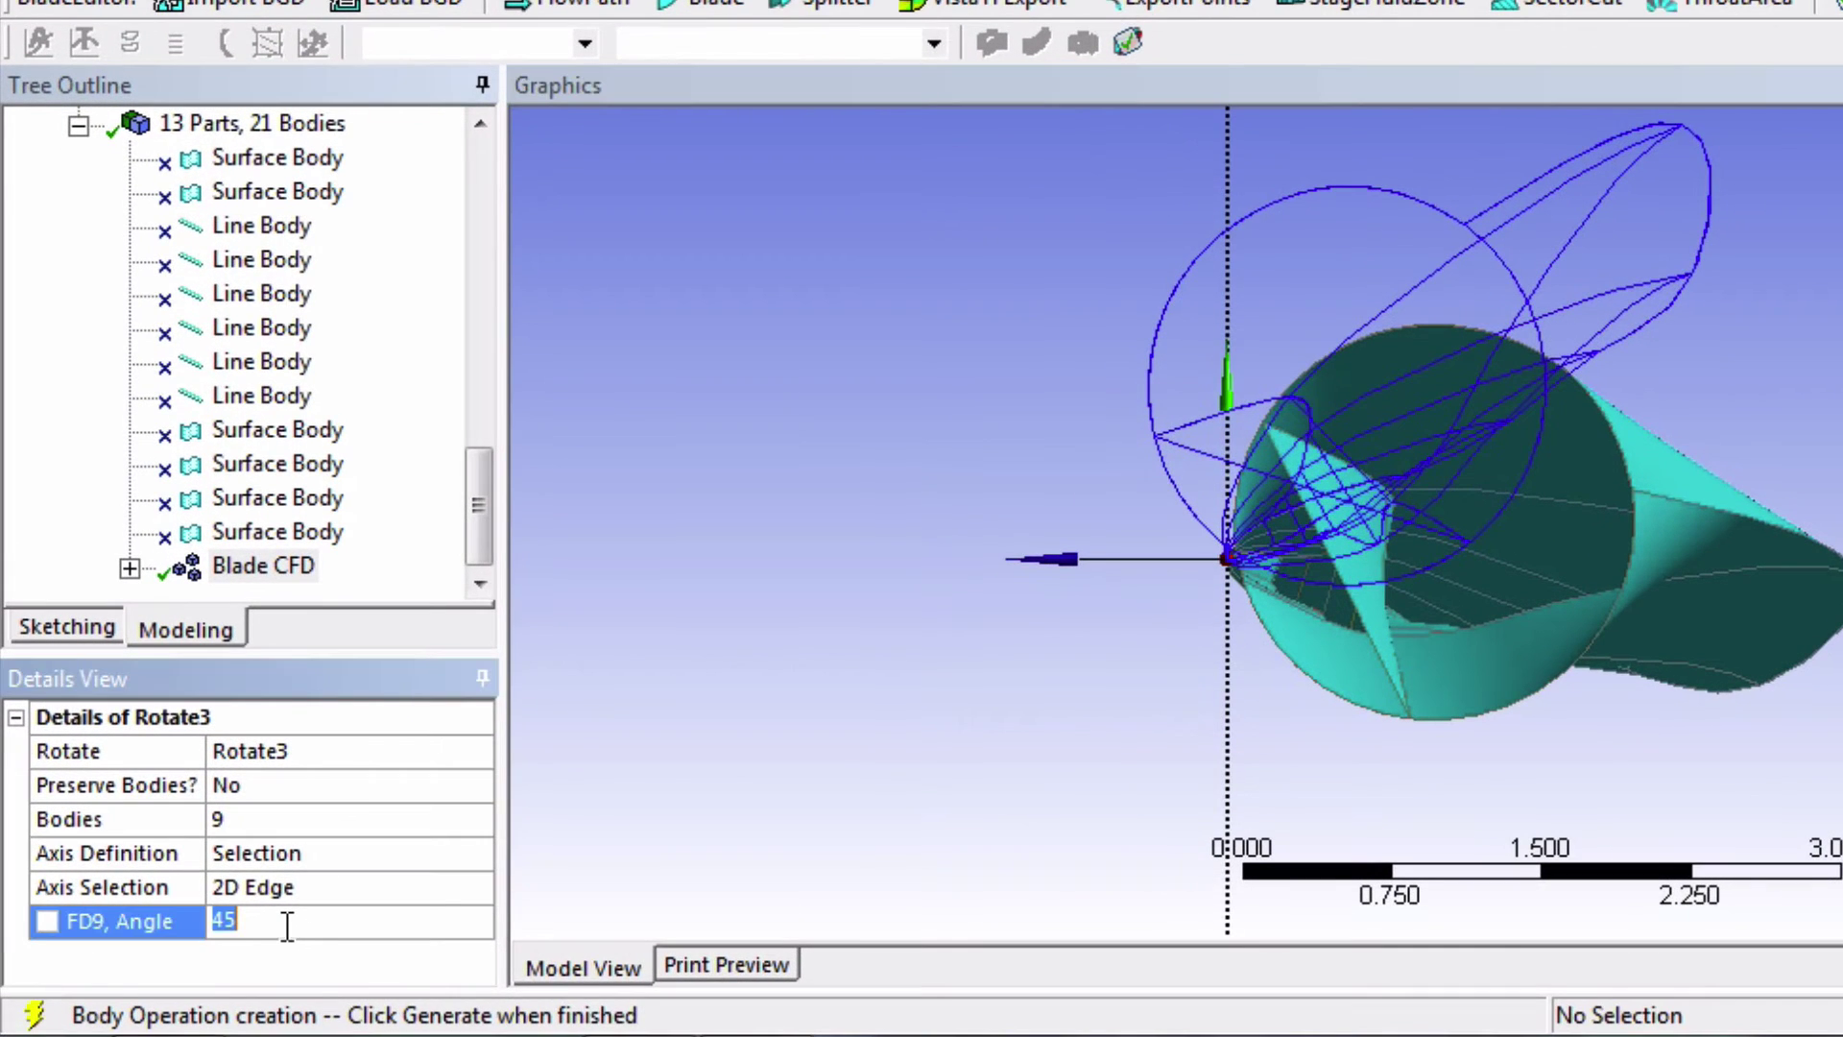
type("-70")
key("Return")
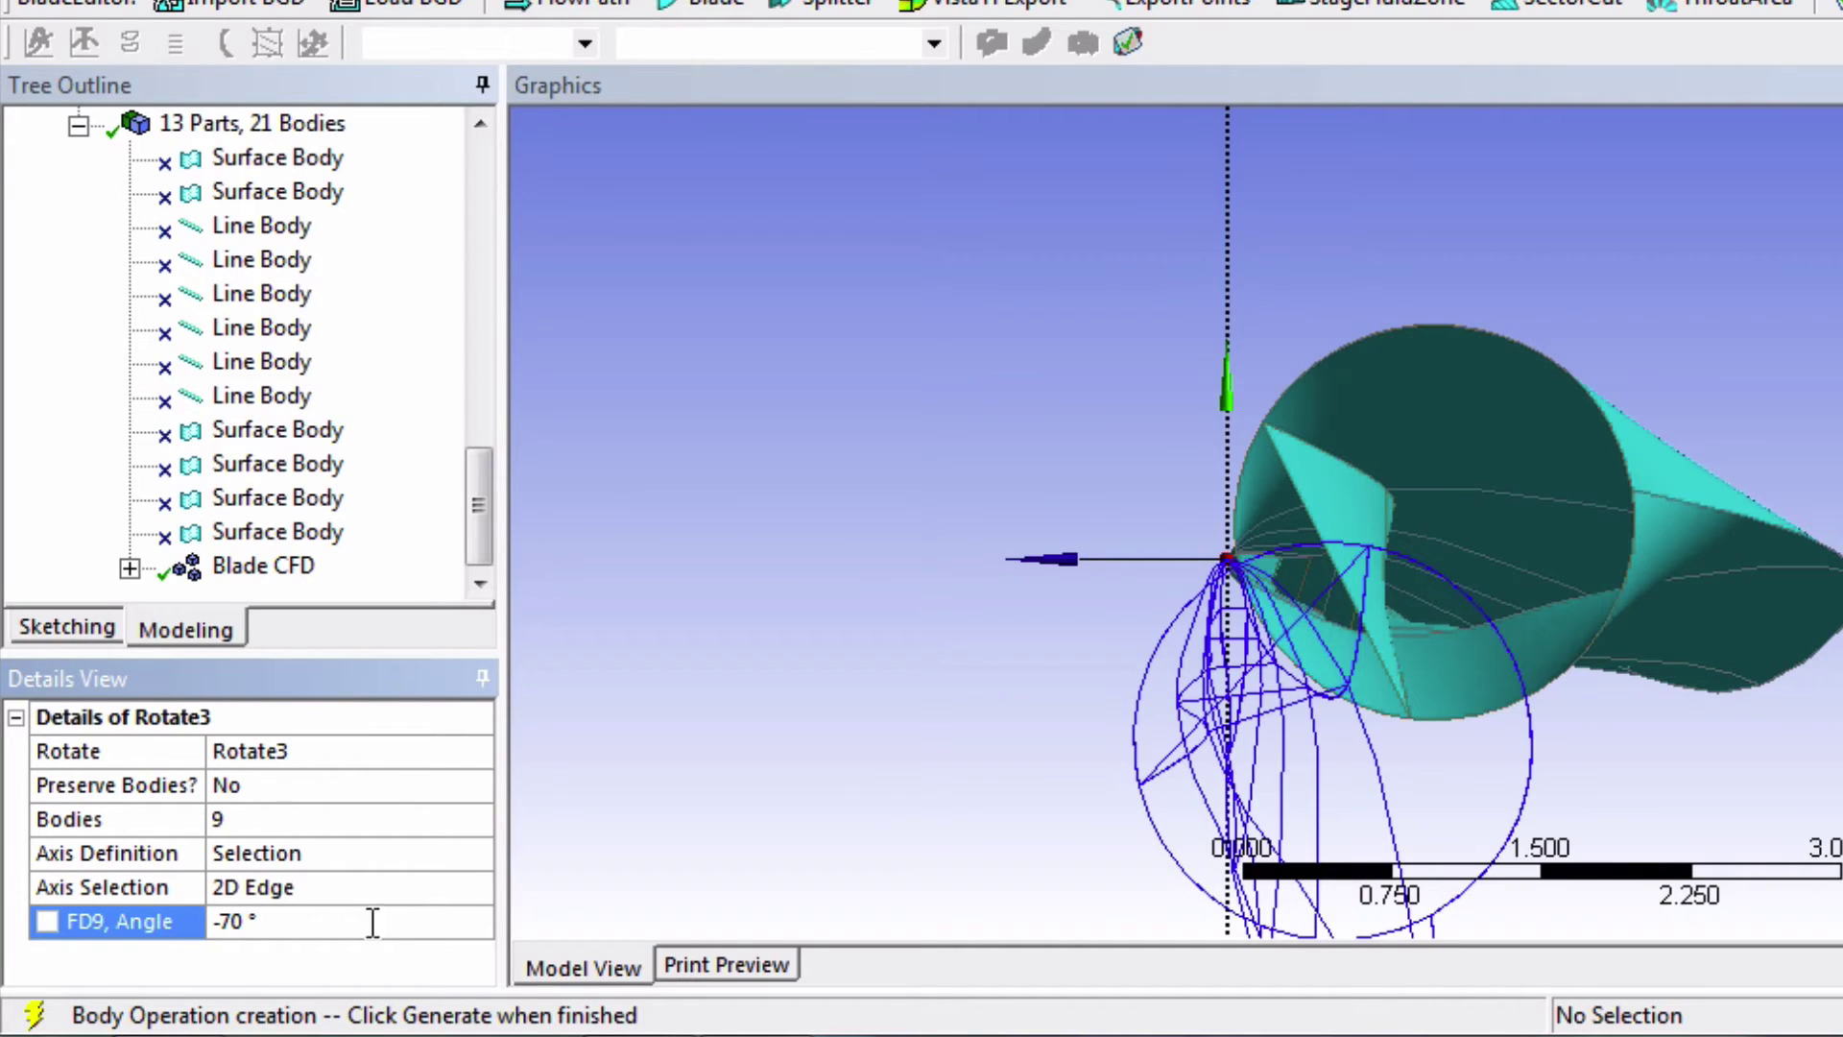
left_click(300, 921)
type("-66")
key("Return")
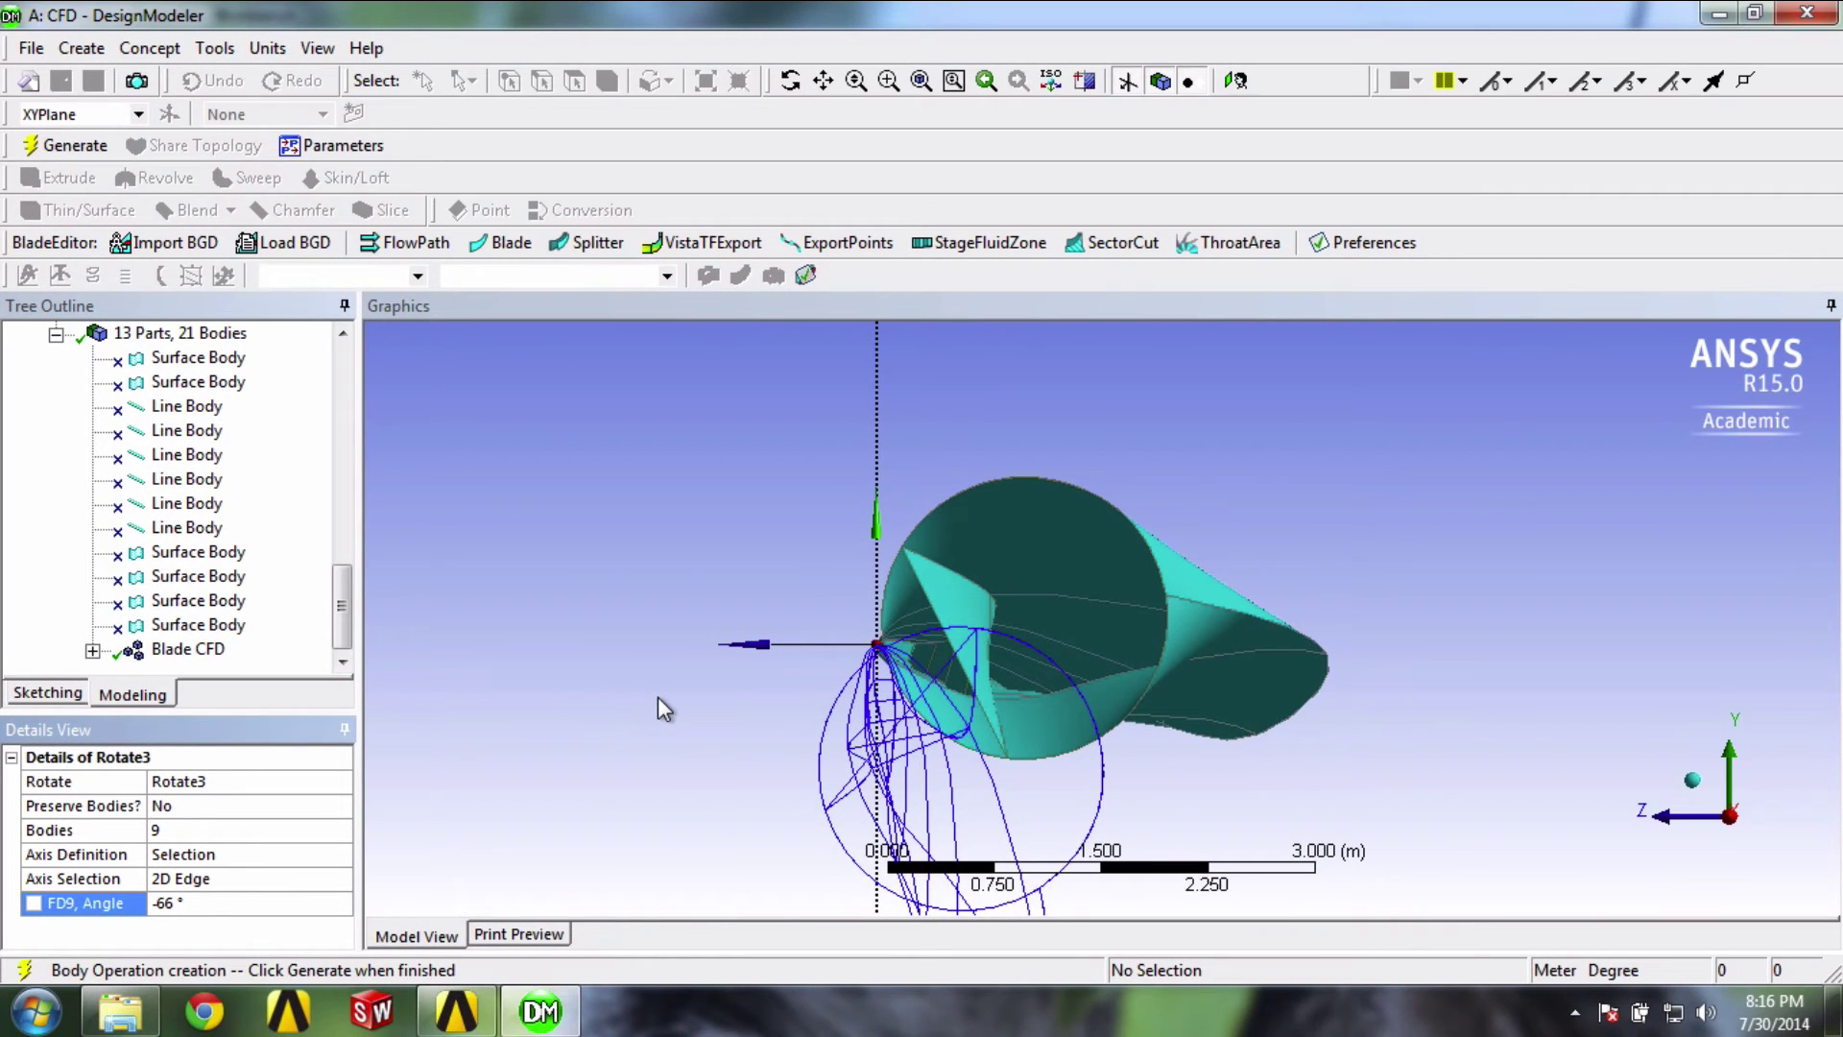
Generate Rotate3 so the nine blade bodies turn -66° about the edge axis.
left_click(75, 146)
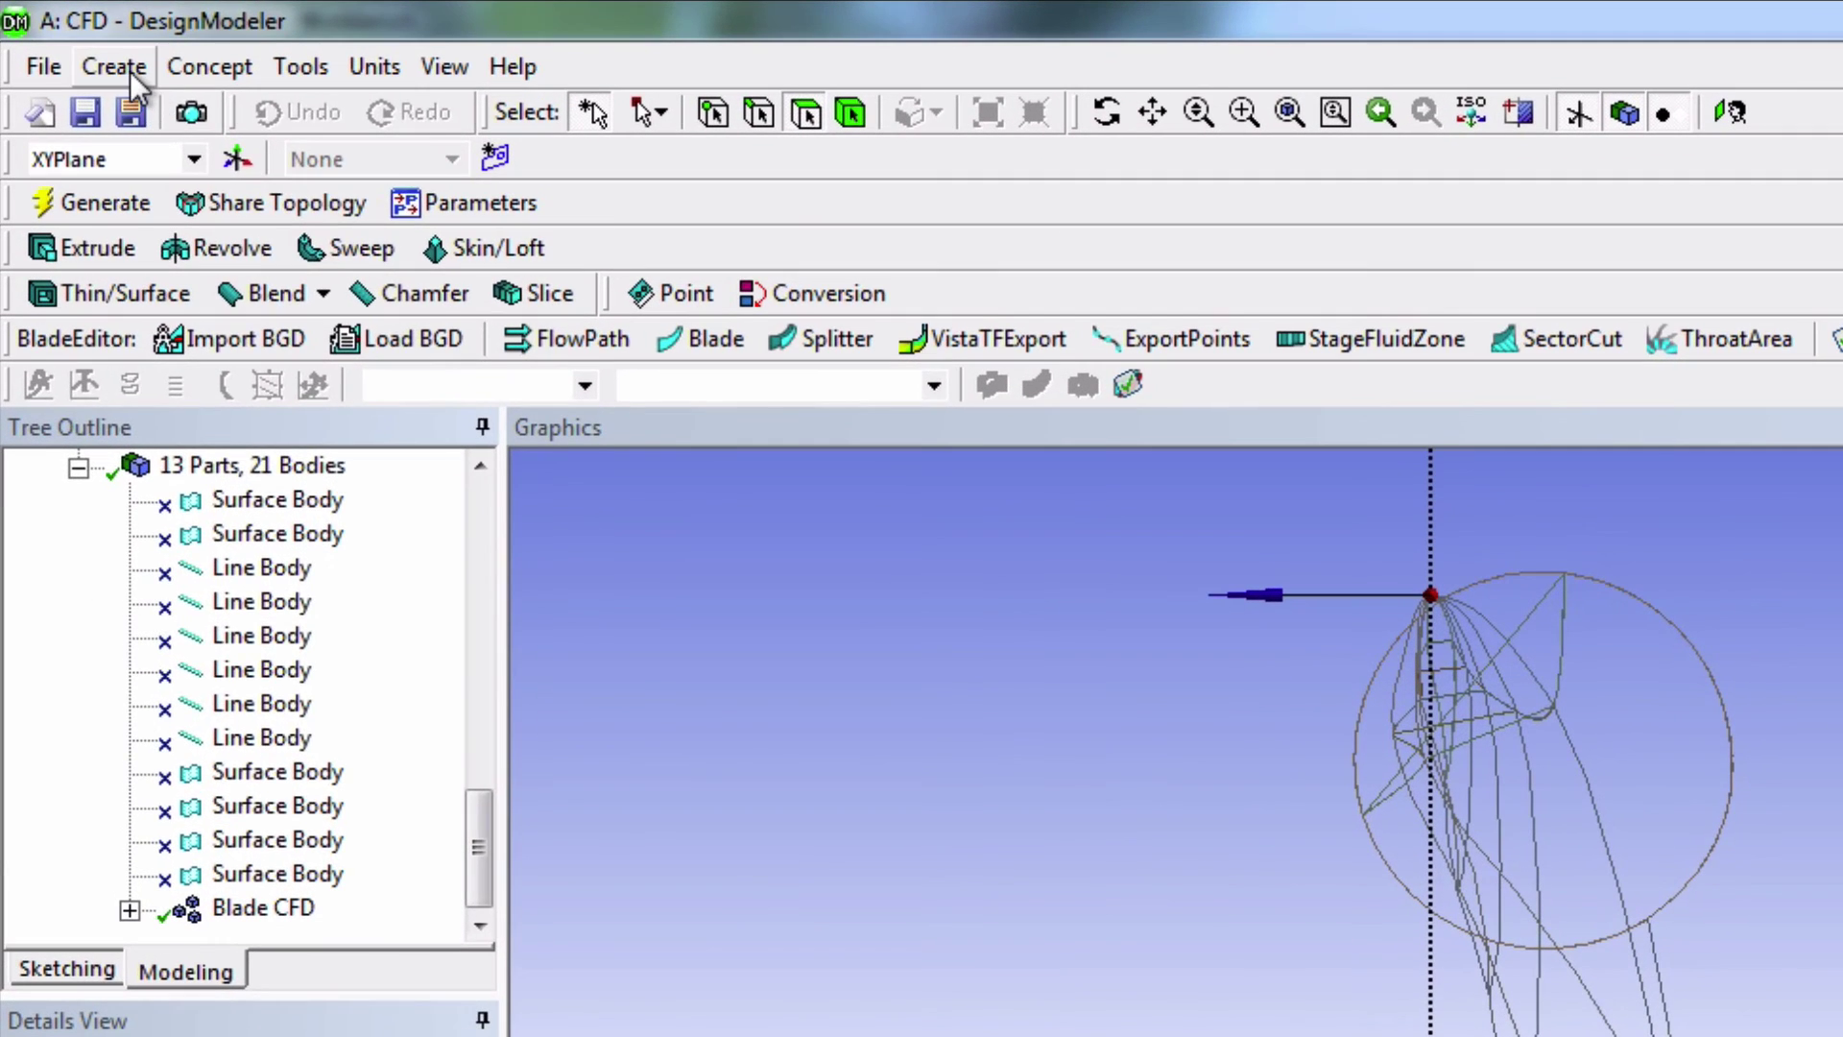
Create a Translate1 body transformation and assign the nine Blade CFD bodies to it.
left_click(130, 69)
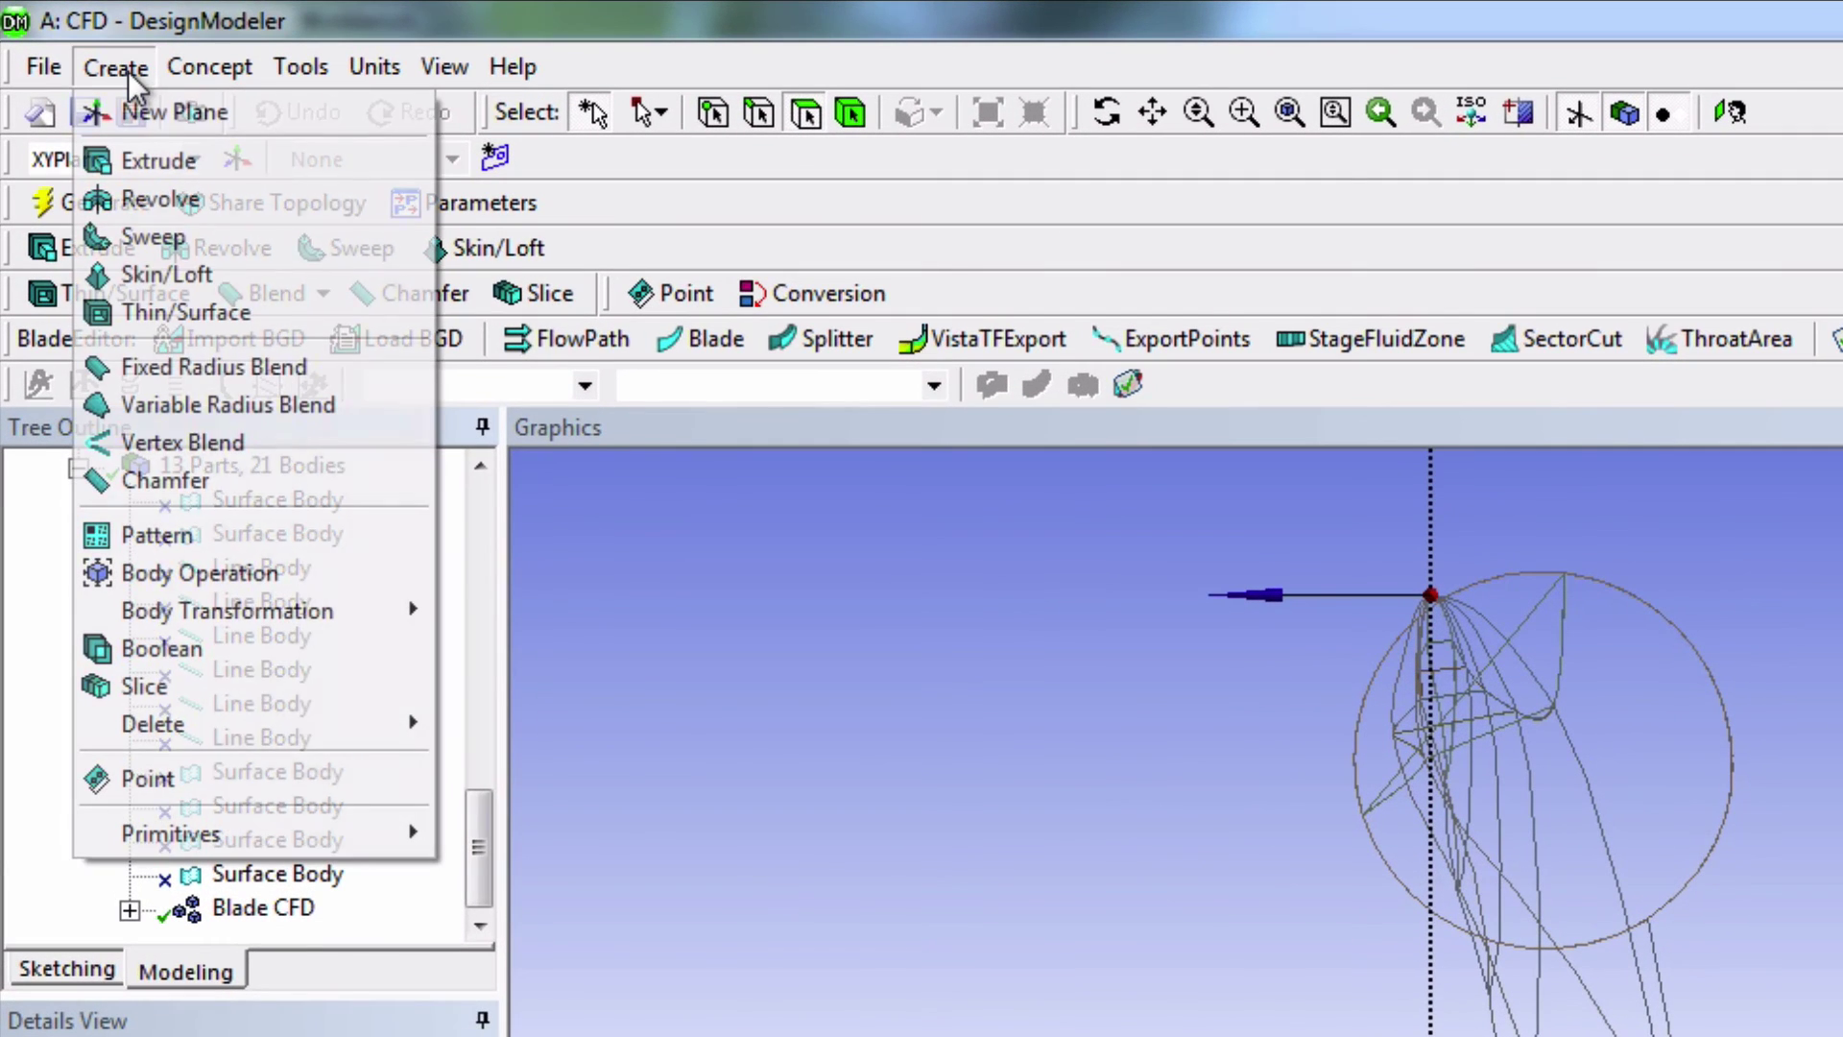
mouse_move(309, 612)
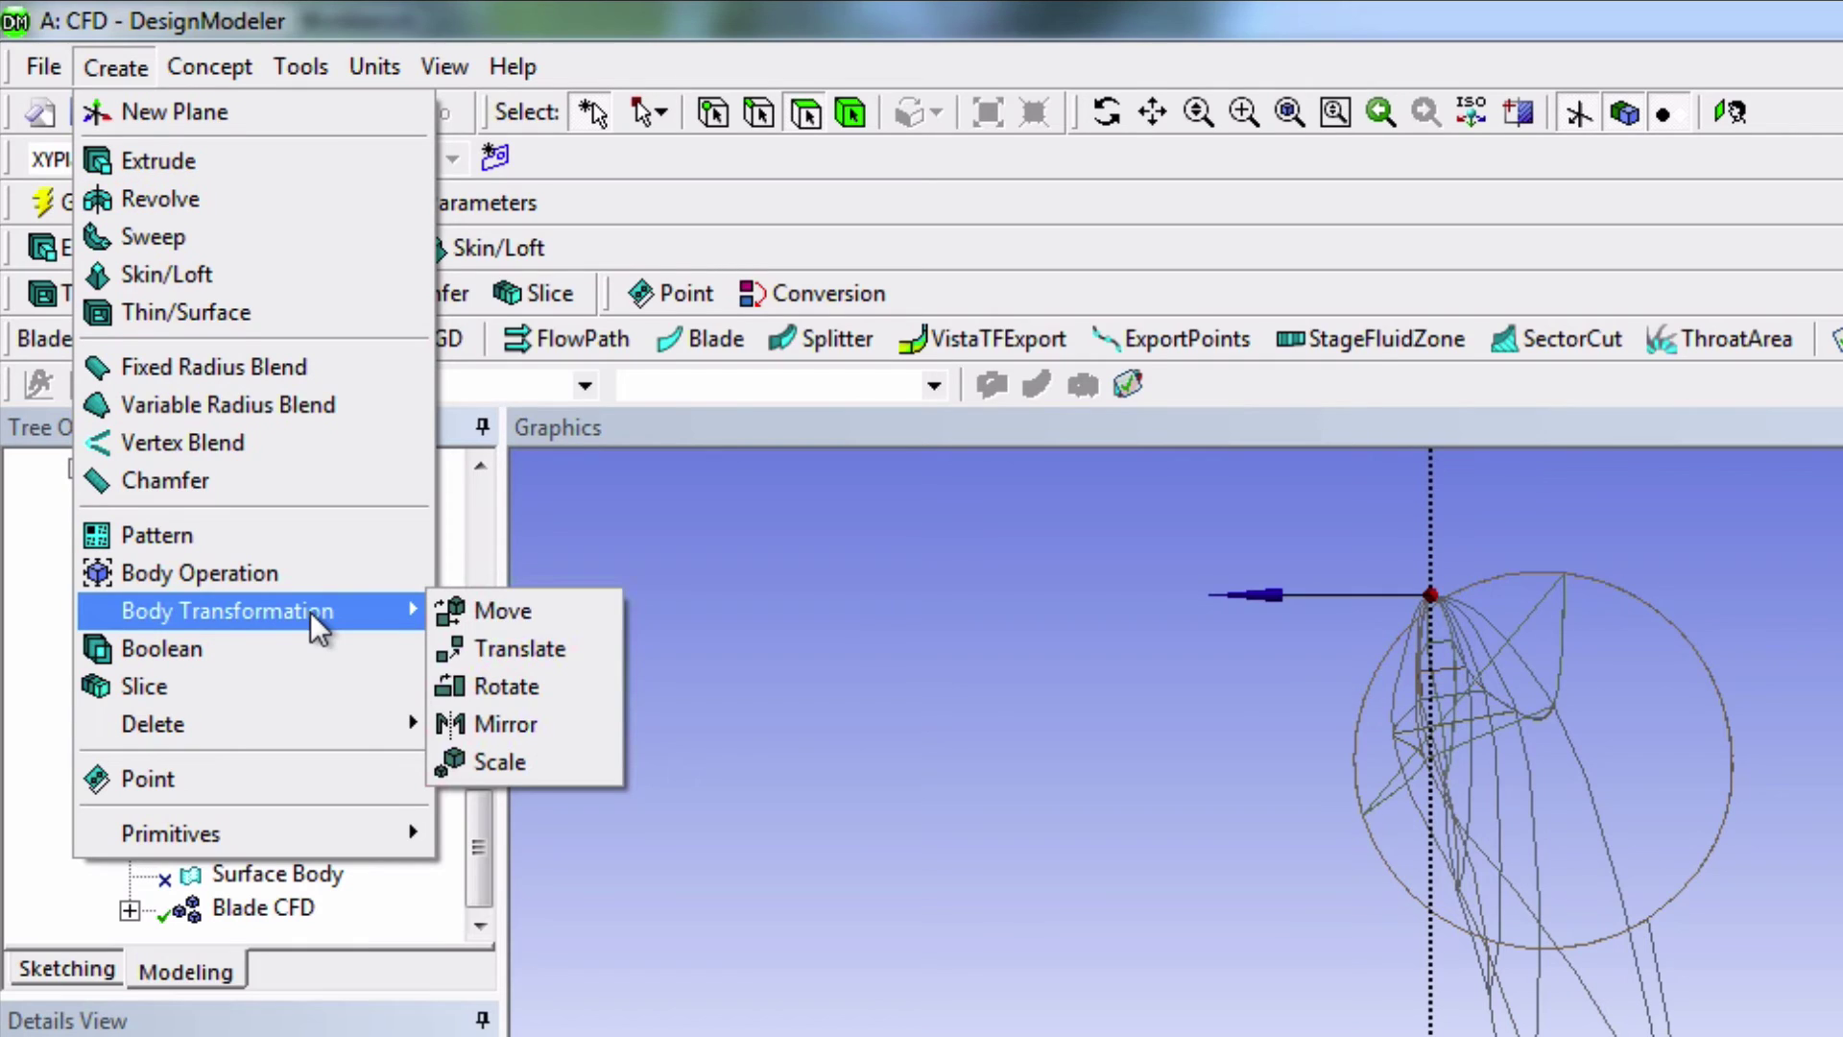
left_click(528, 648)
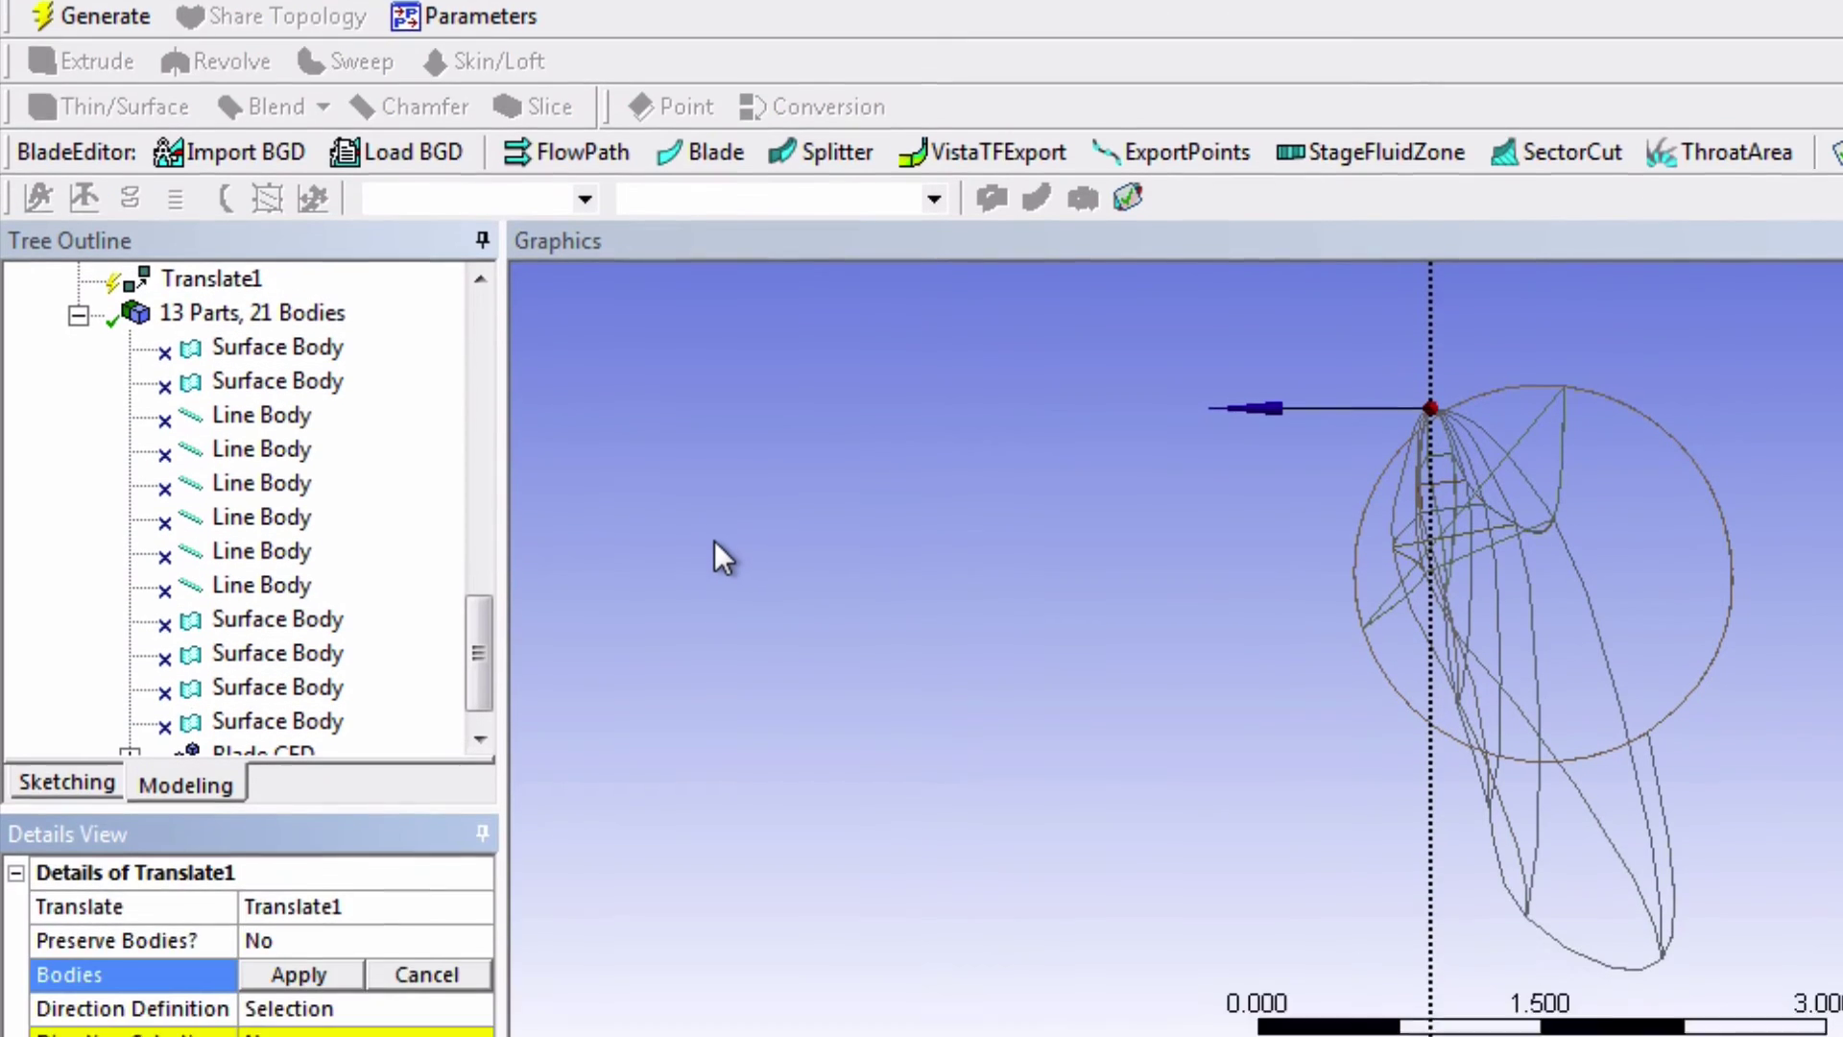
left_click_drag(477, 659, 477, 709)
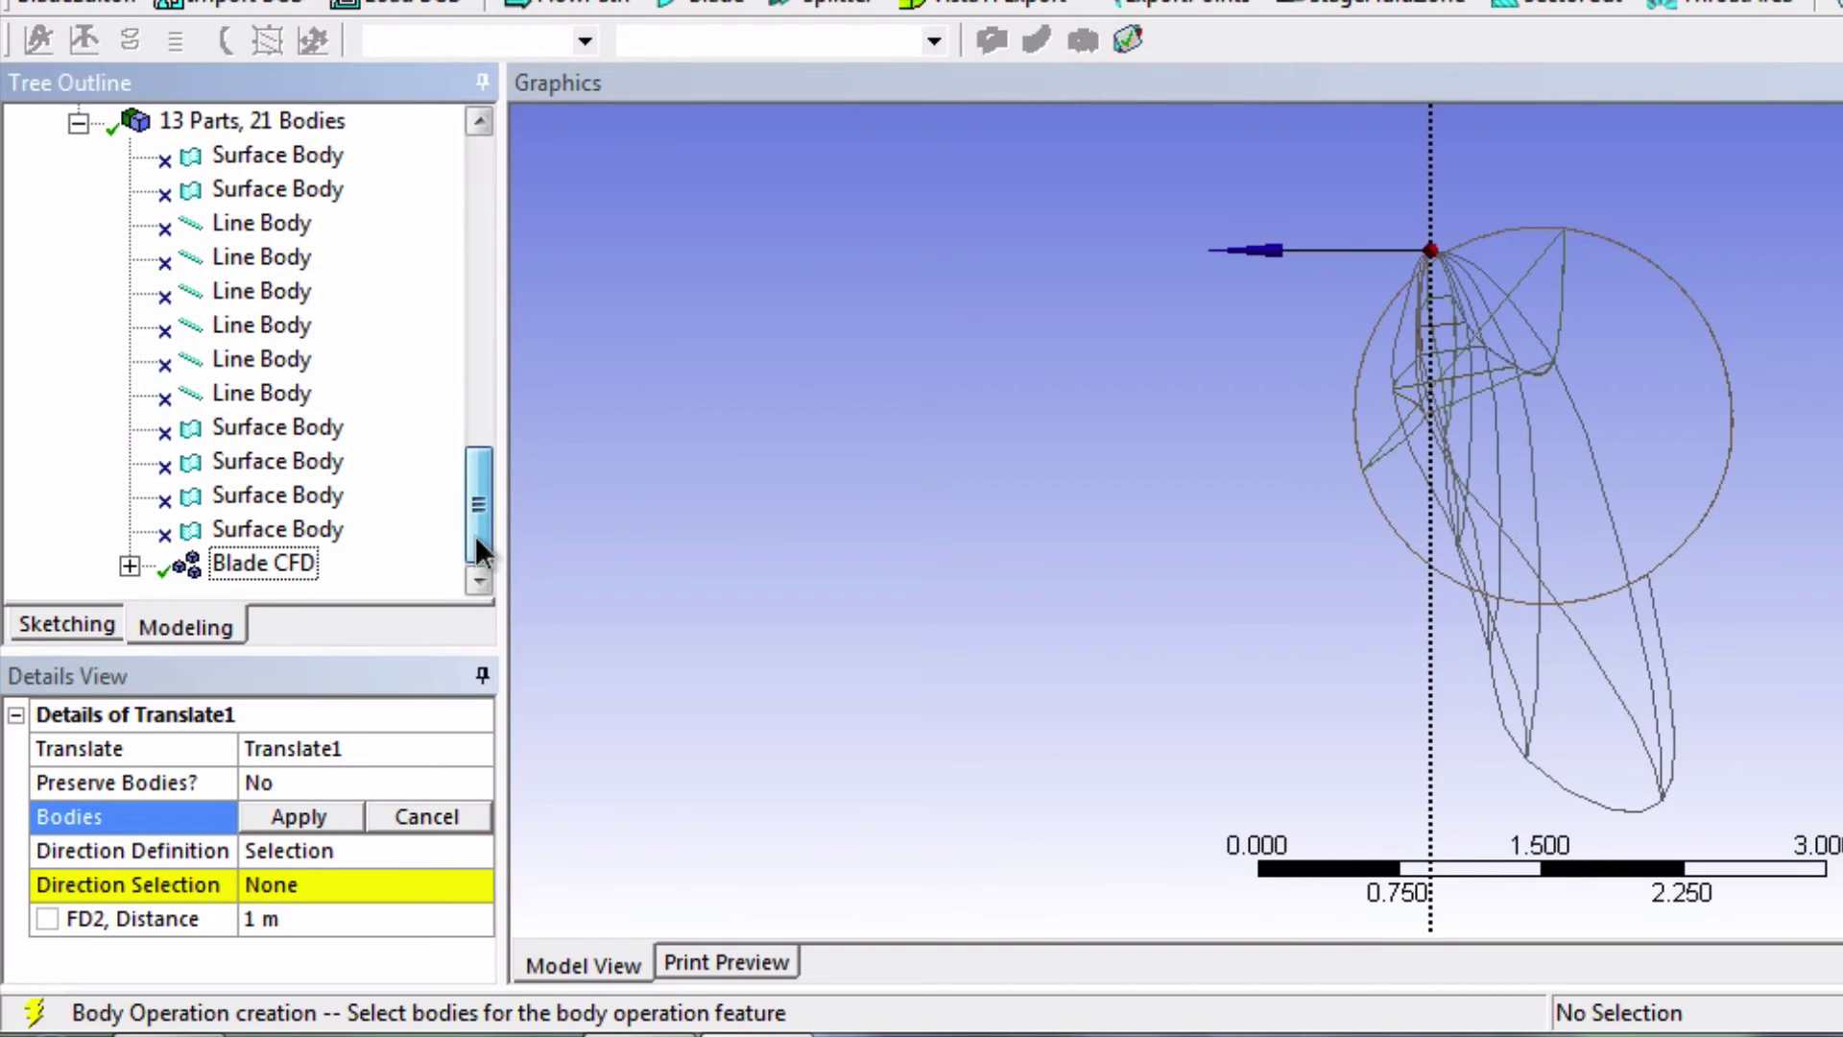
left_click(259, 566)
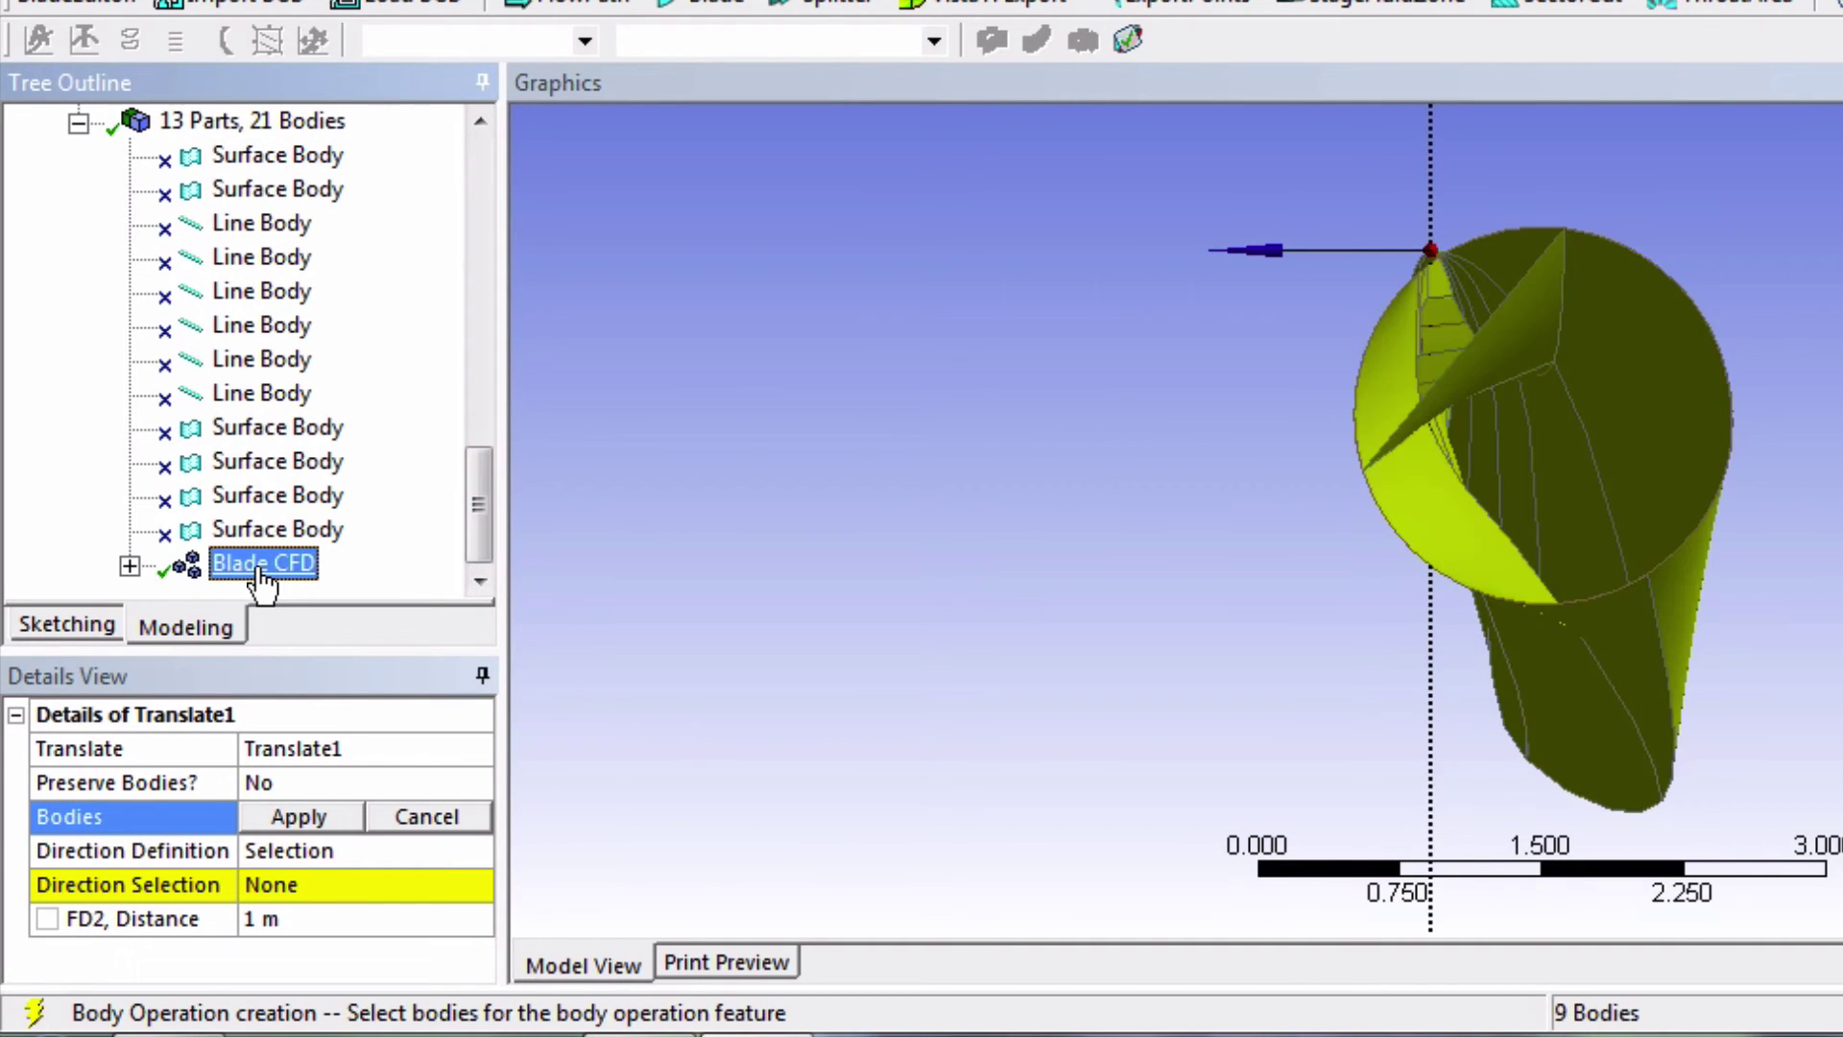
left_click(292, 814)
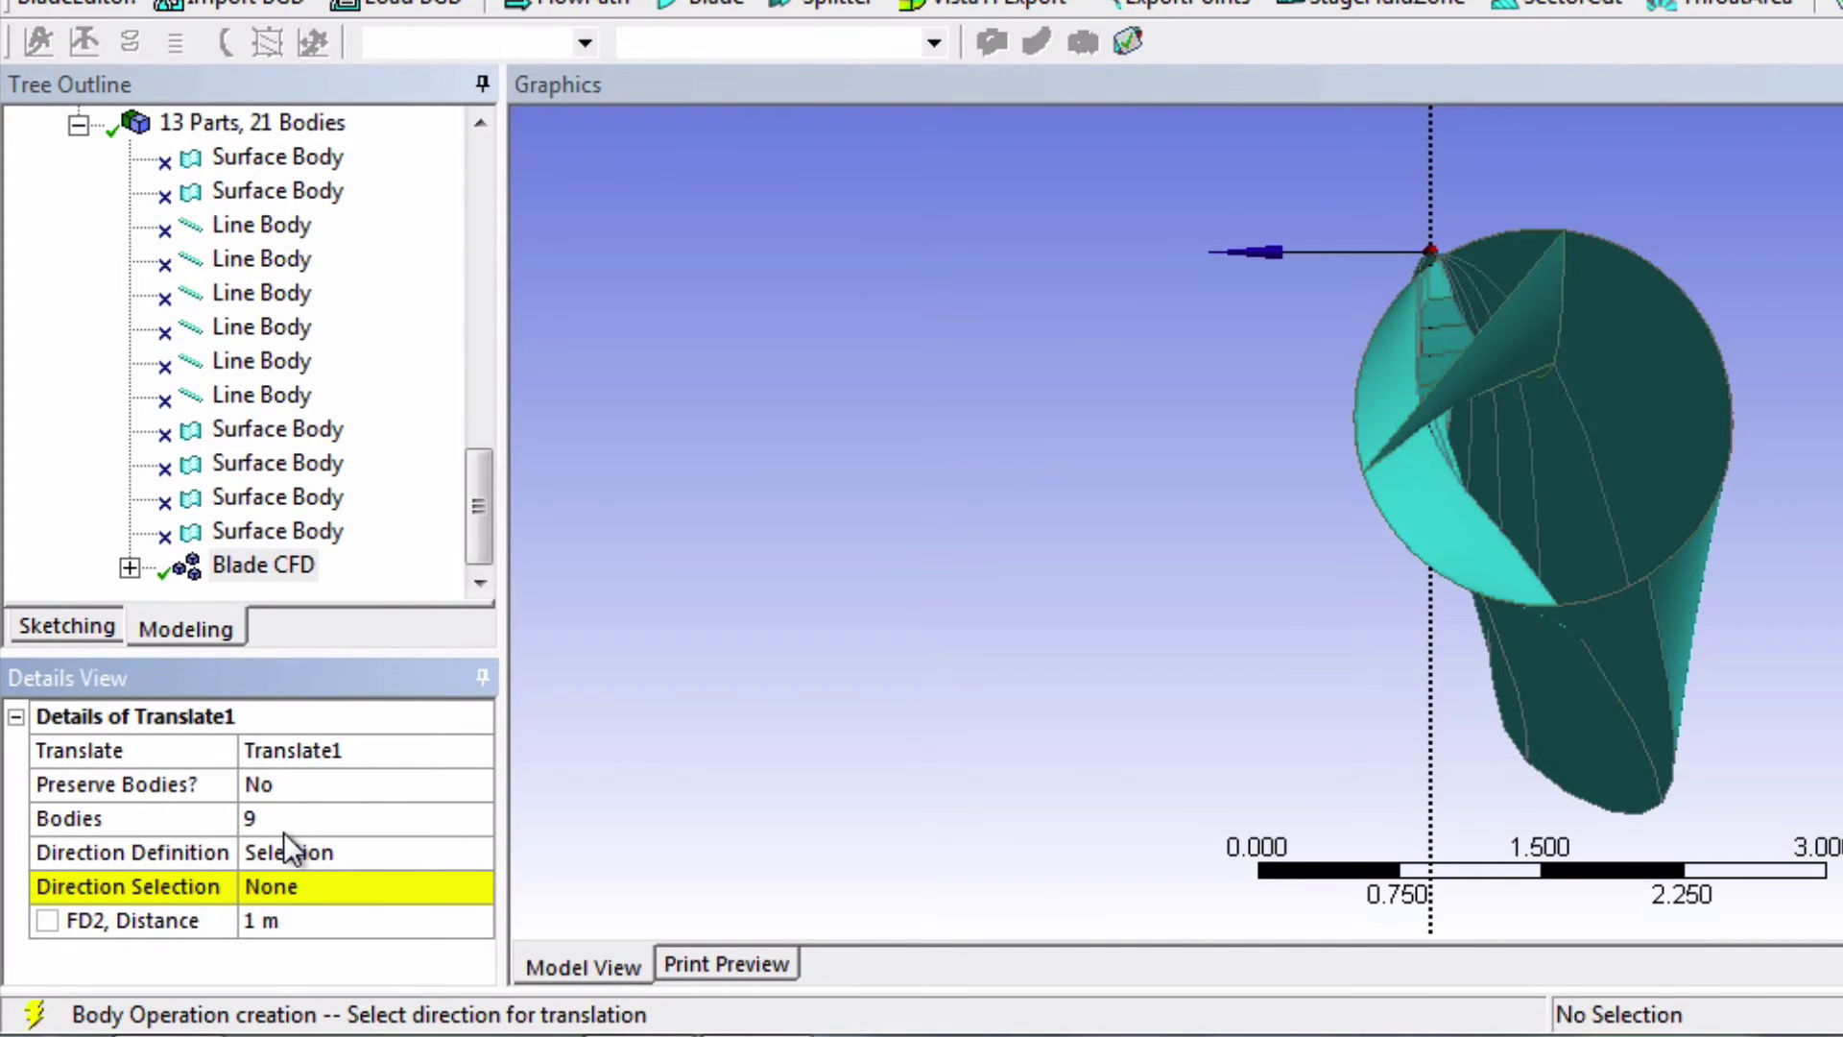
Define Translate1 by coordinates with Y offset 0.9 m and Z offset 0.6 m, then generate.
left_click(365, 854)
left_click(474, 853)
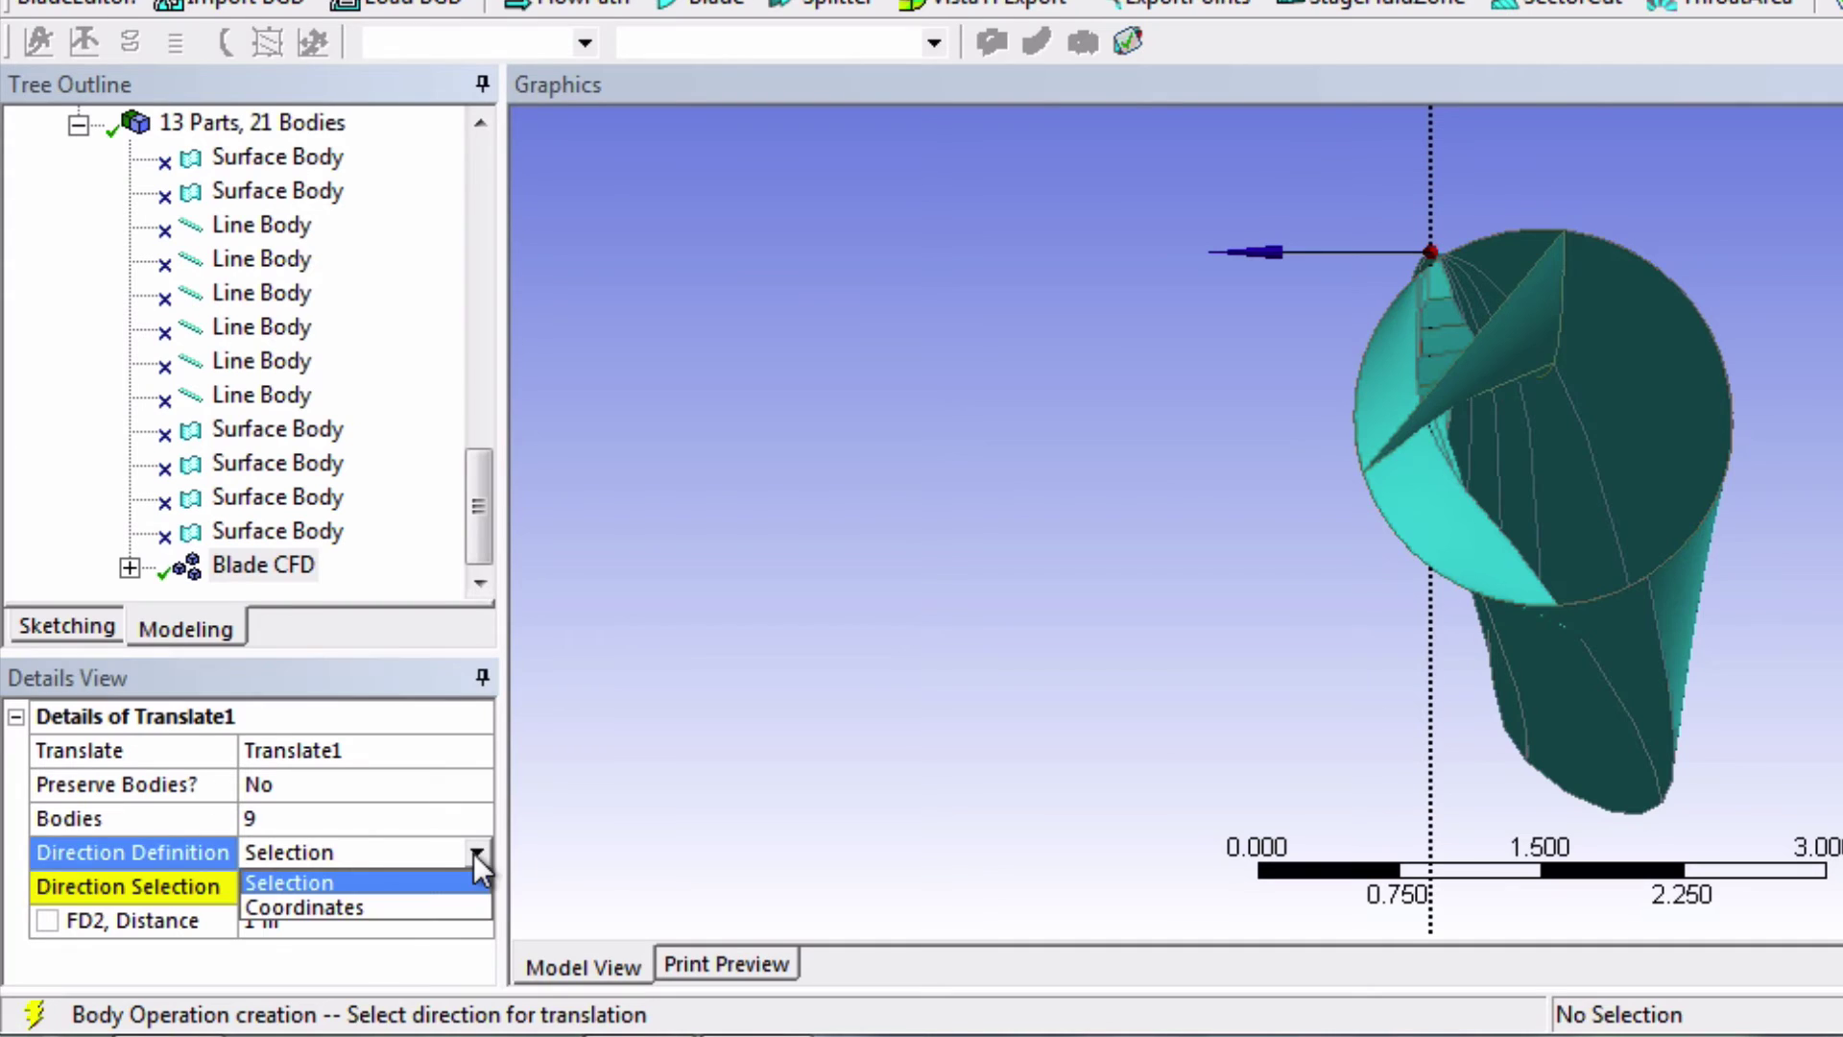
left_click(390, 902)
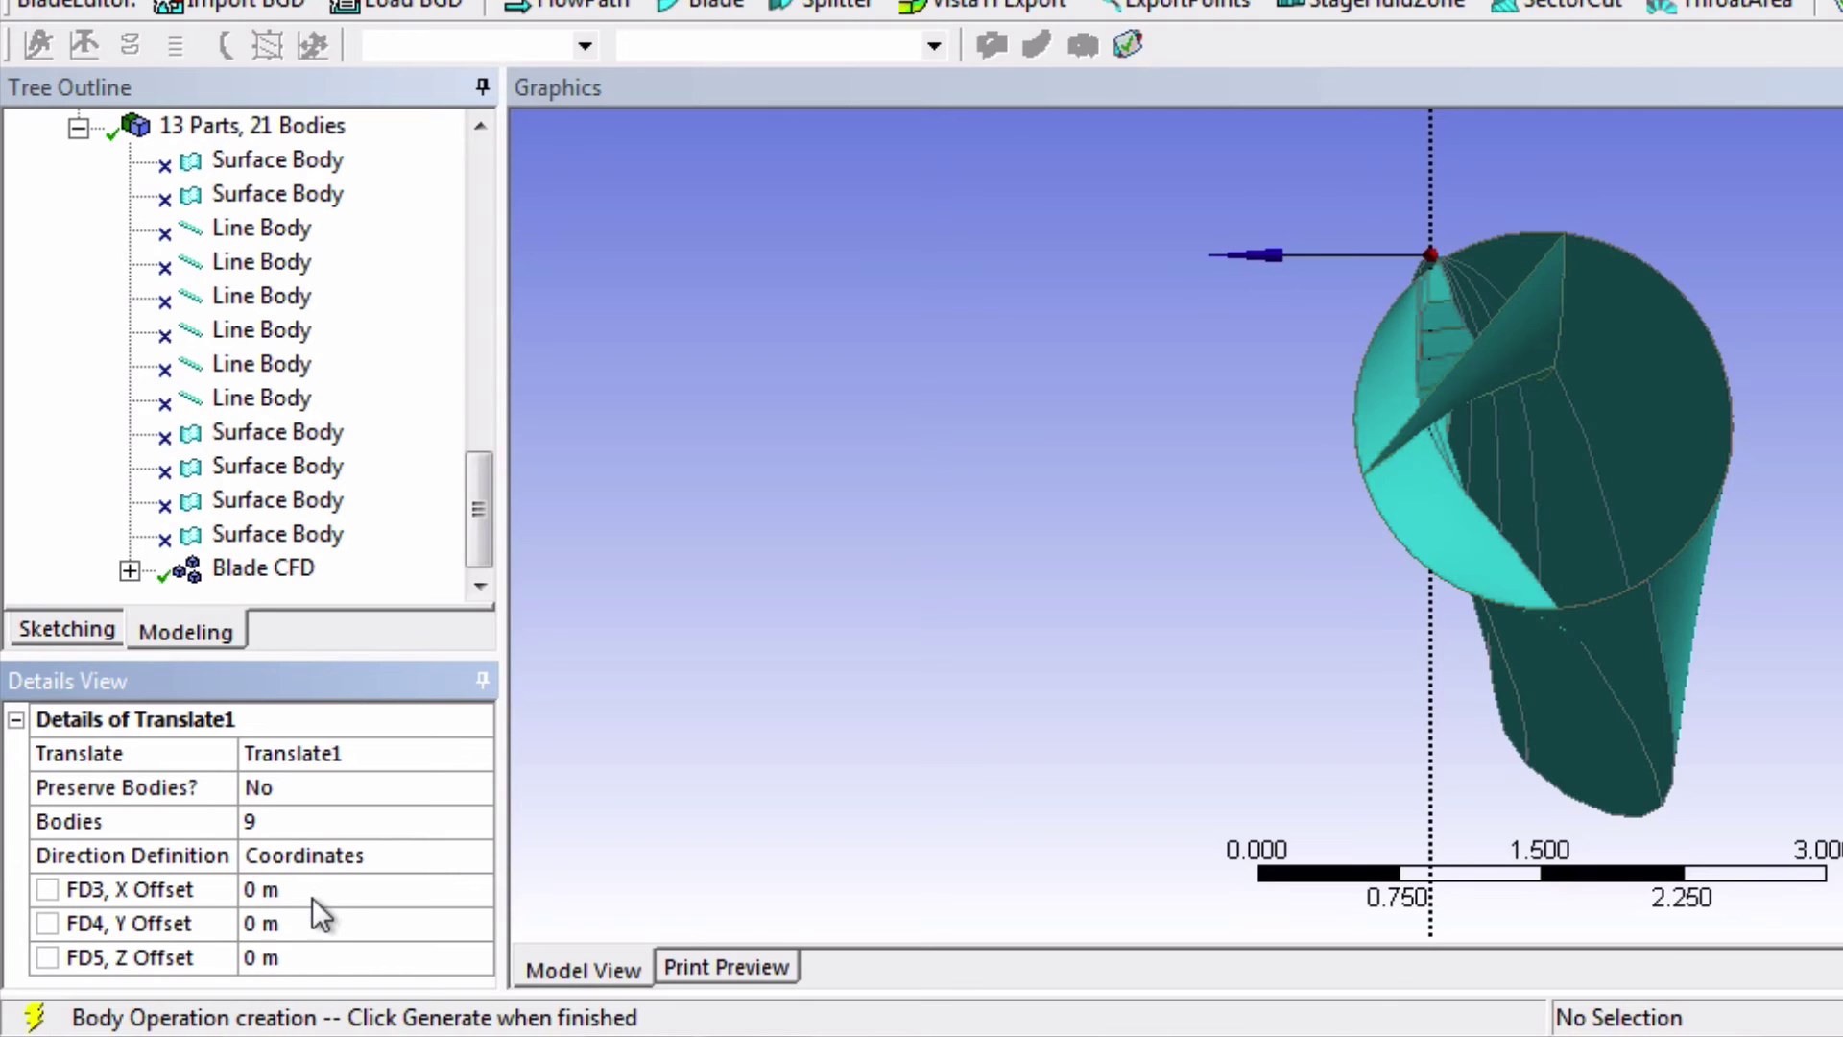
left_click(300, 924)
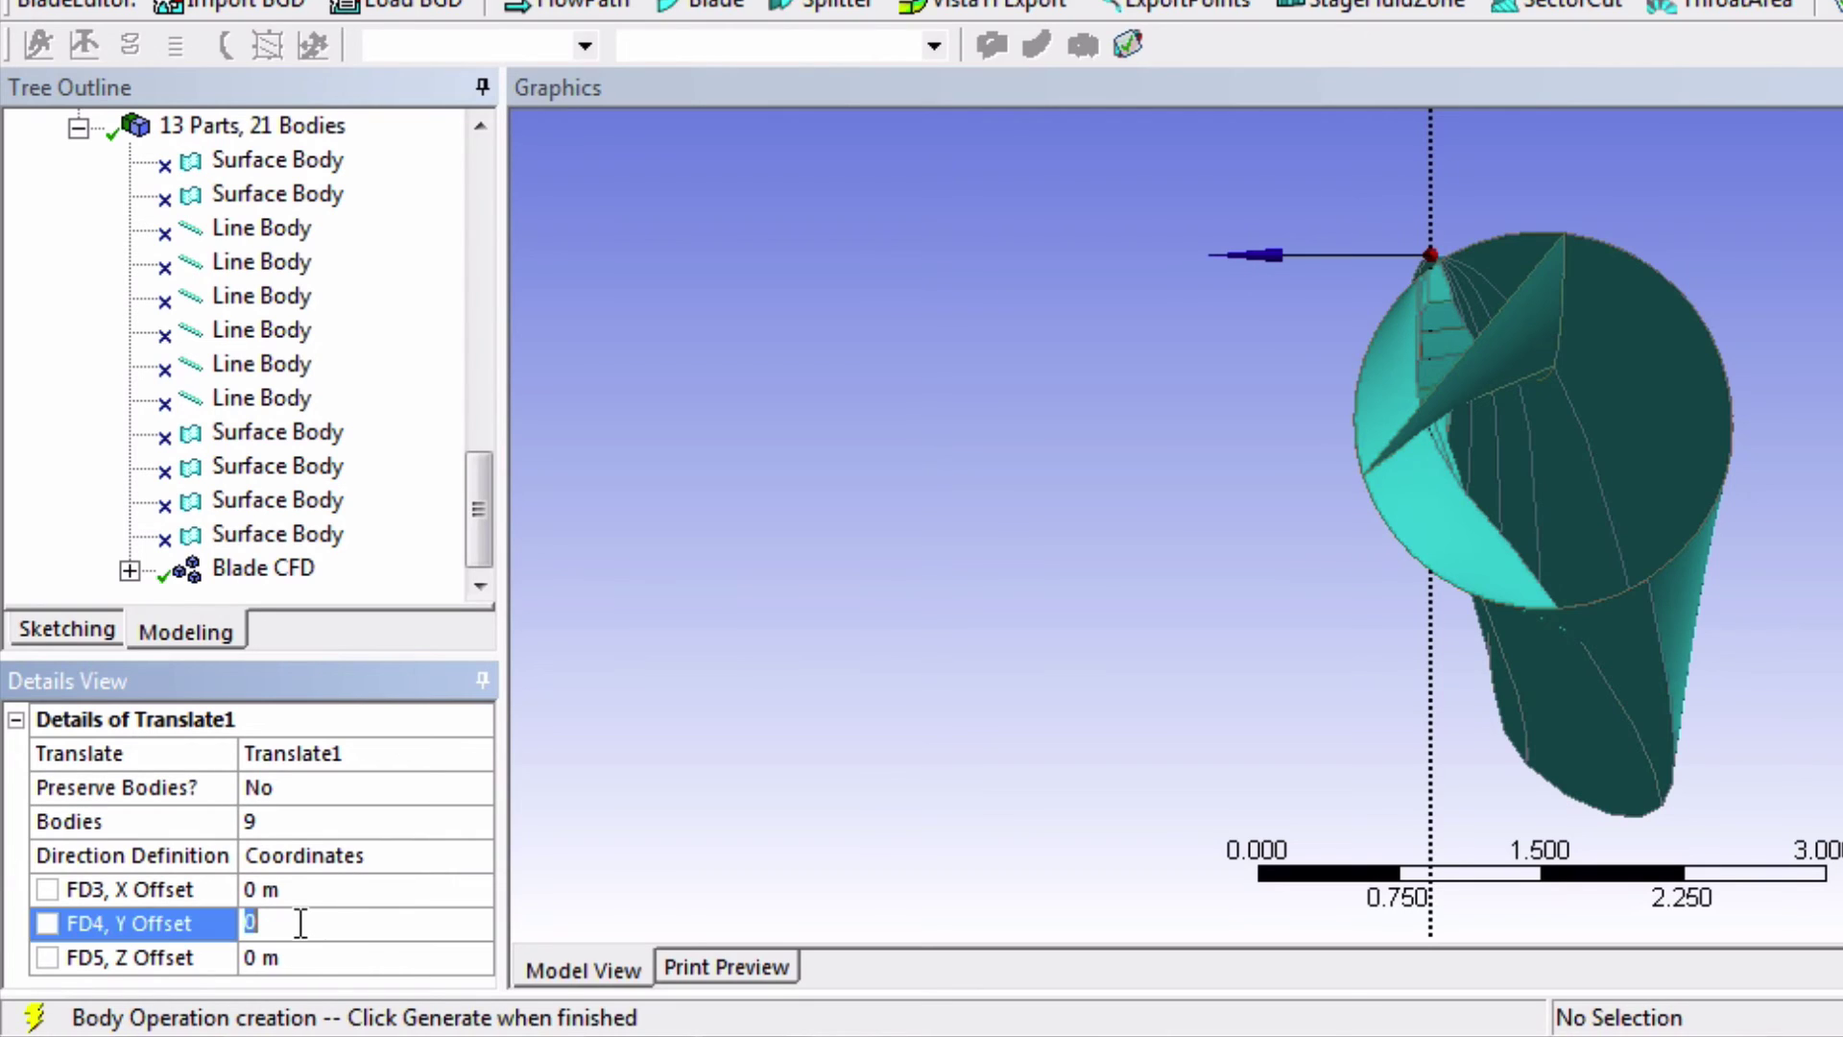
type("0.9")
left_click(279, 958)
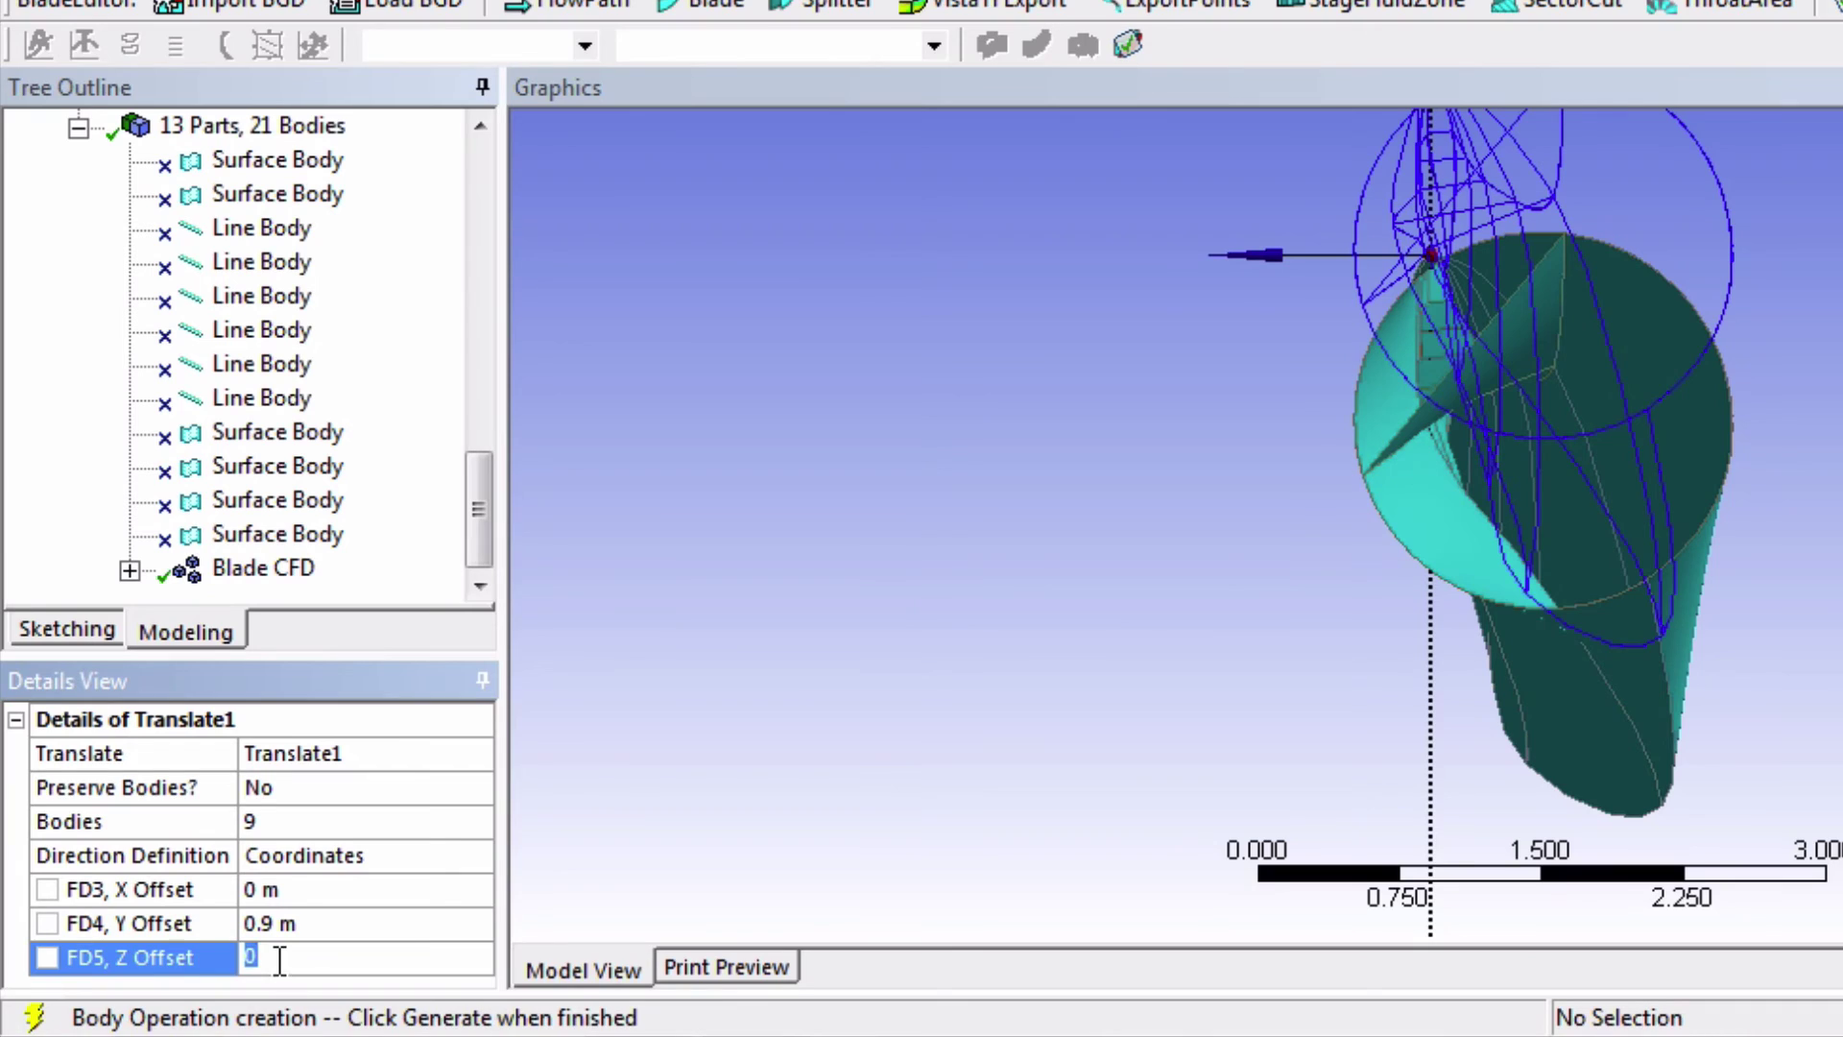
type("0.6")
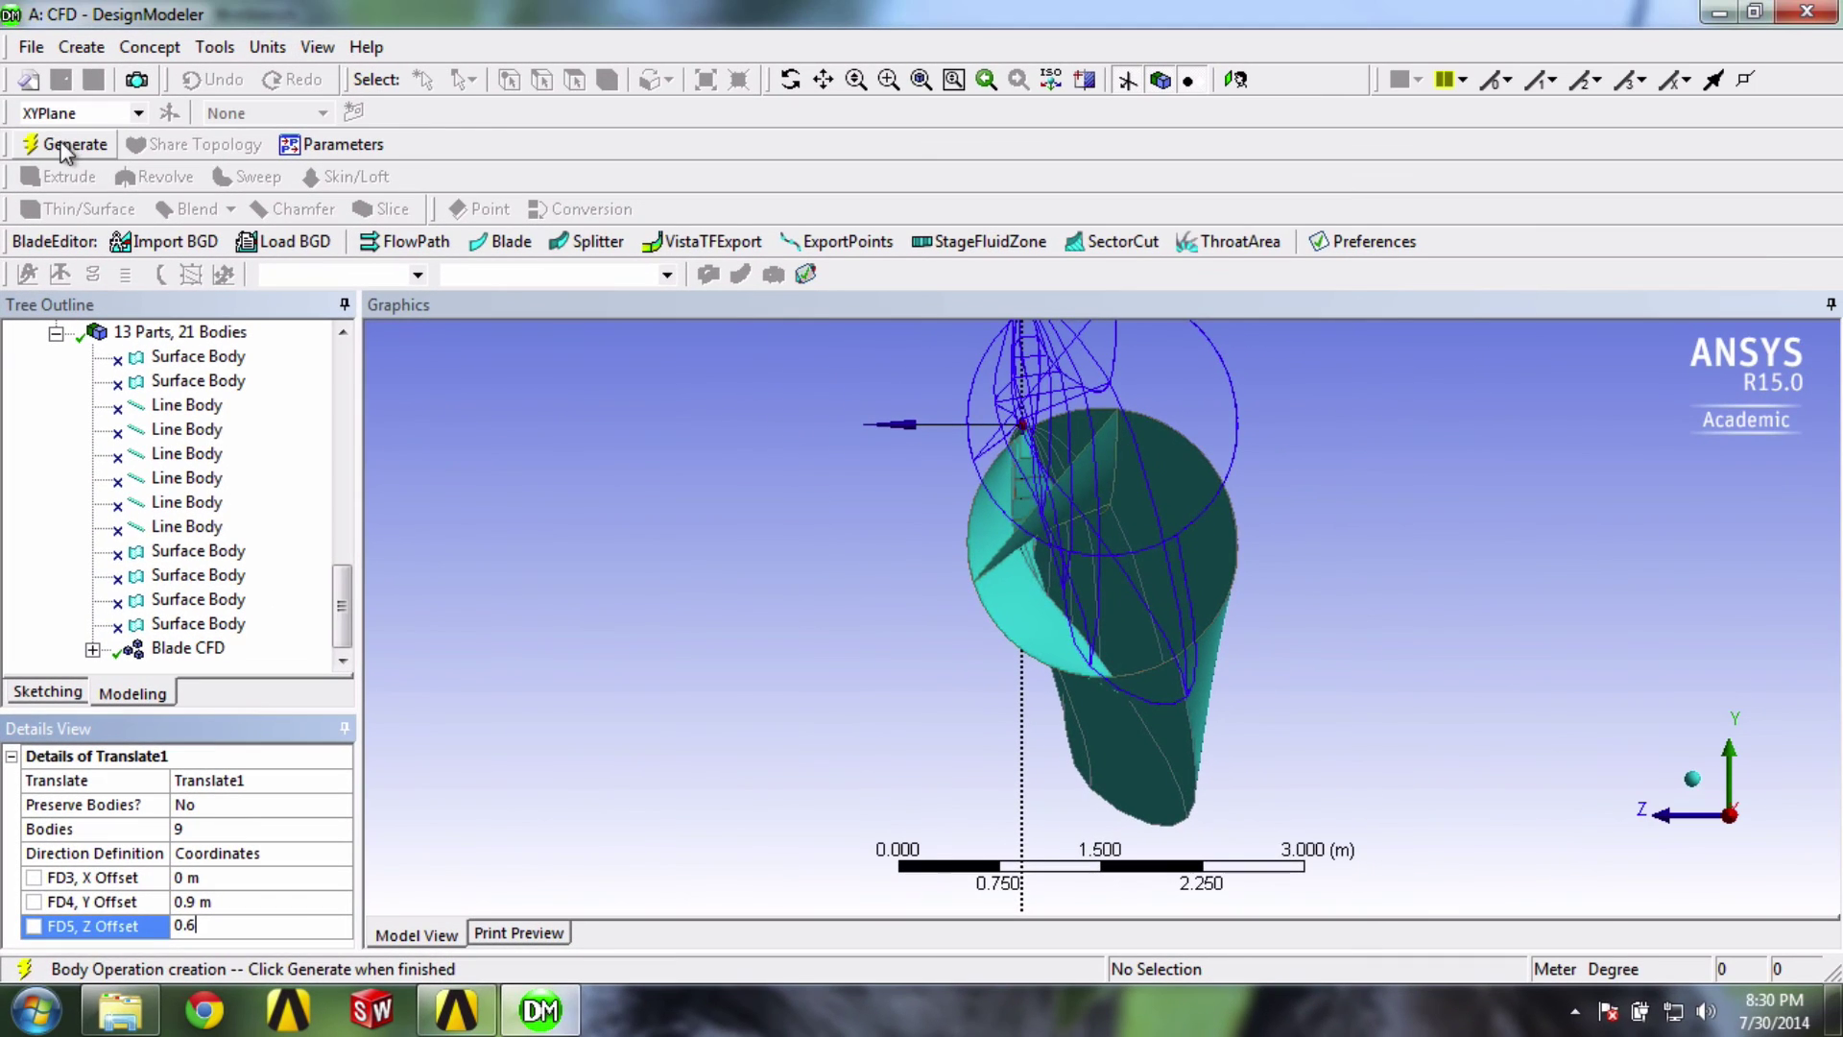
left_click(63, 144)
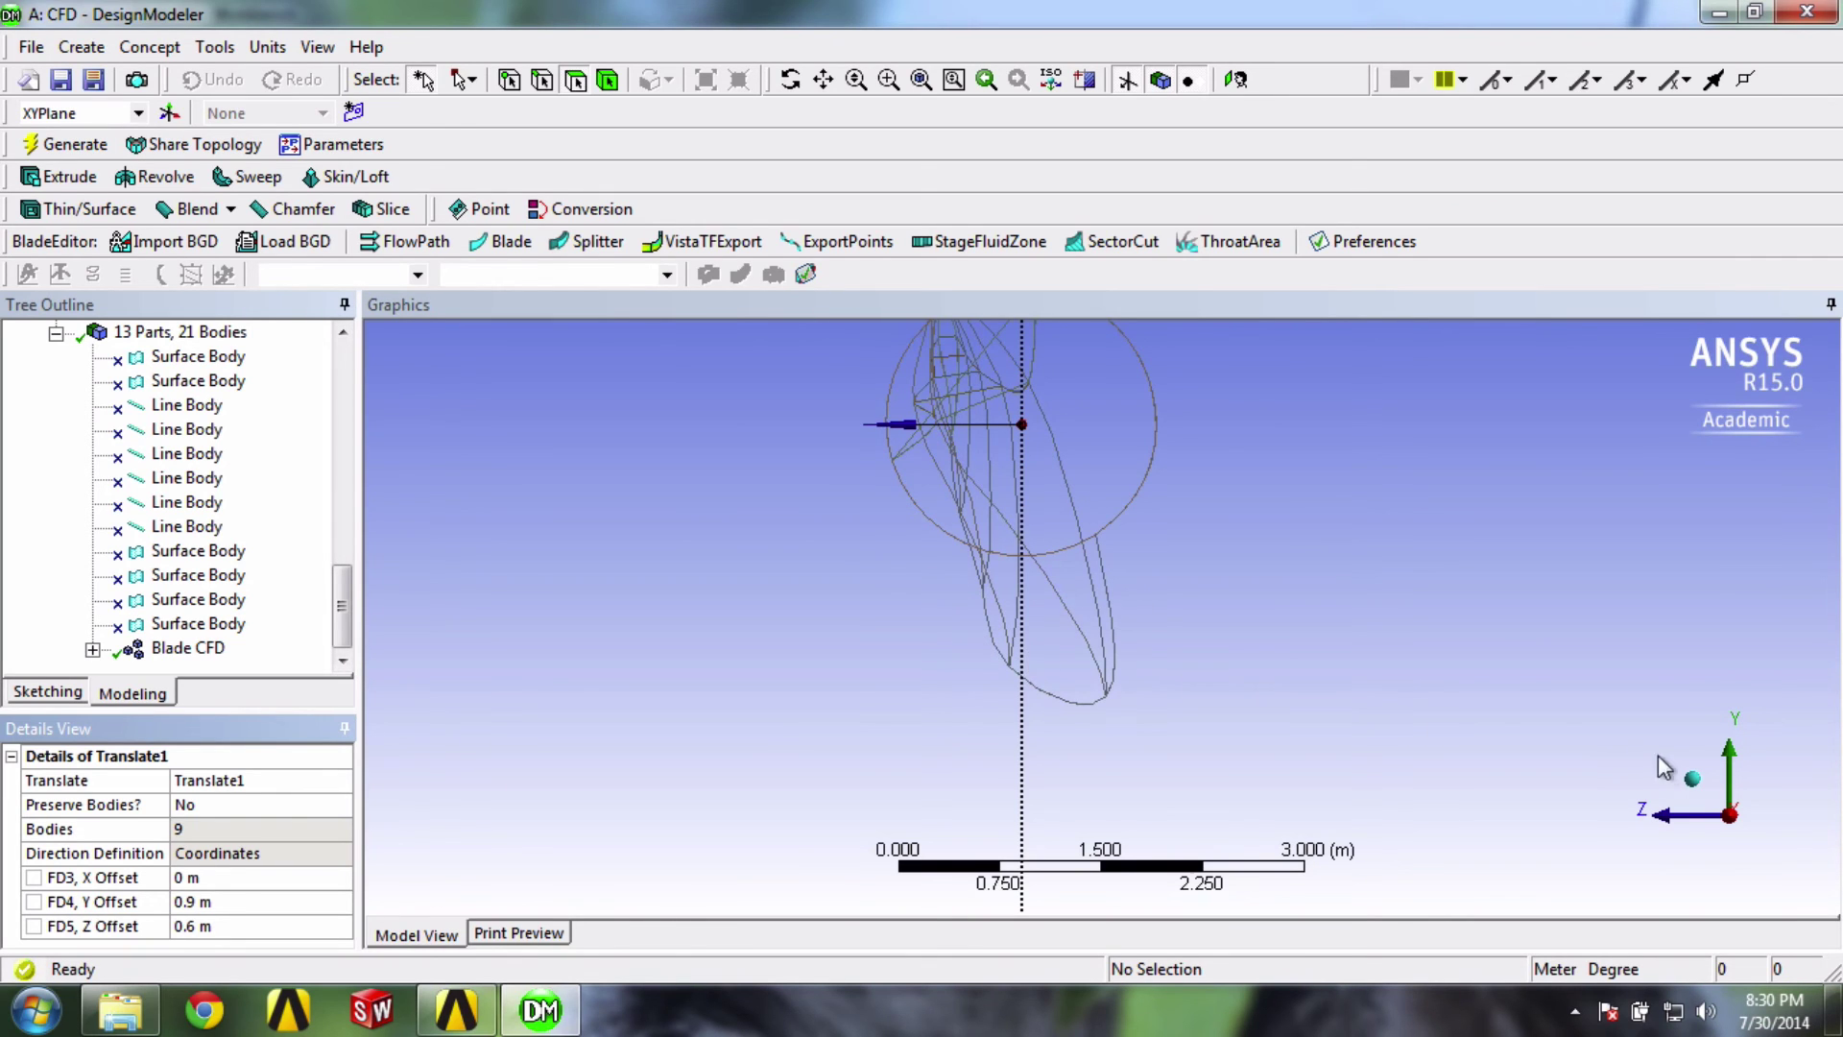
From an isometric view, create Translate2 and assign the nine Blade CFD bodies.
left_click(1691, 779)
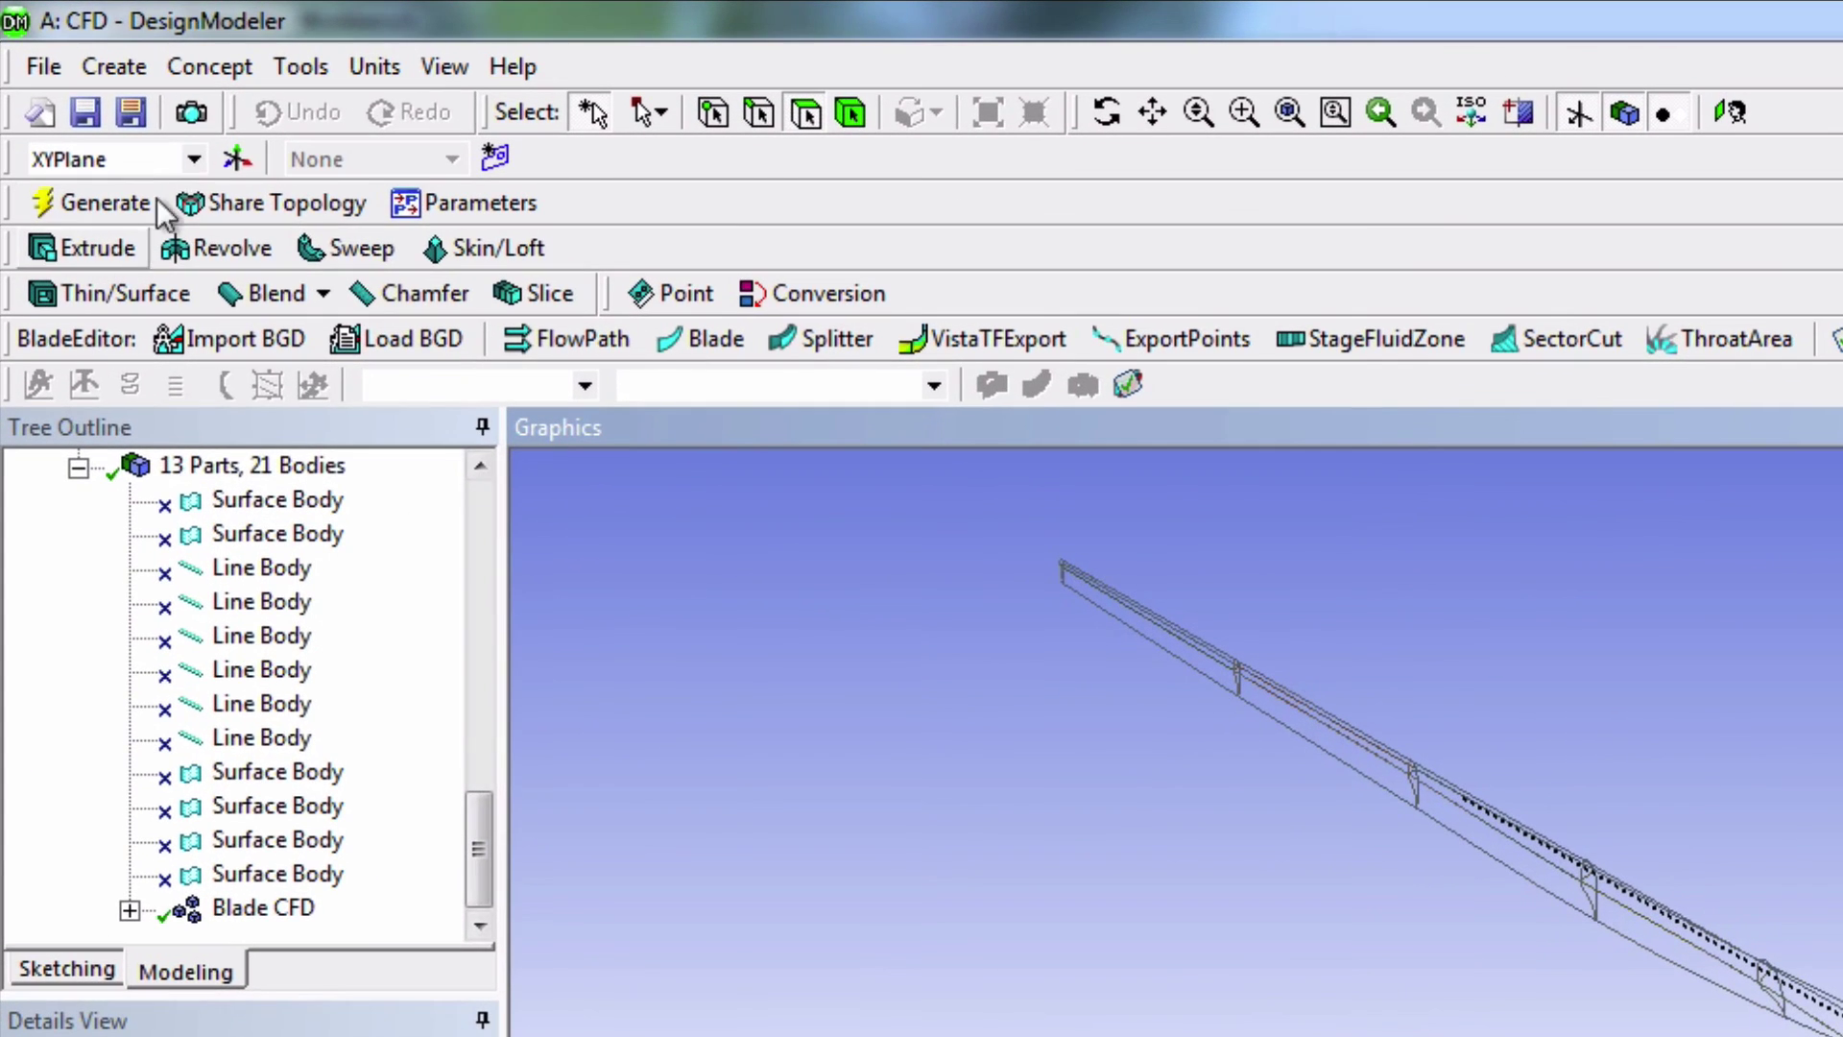
left_click(138, 75)
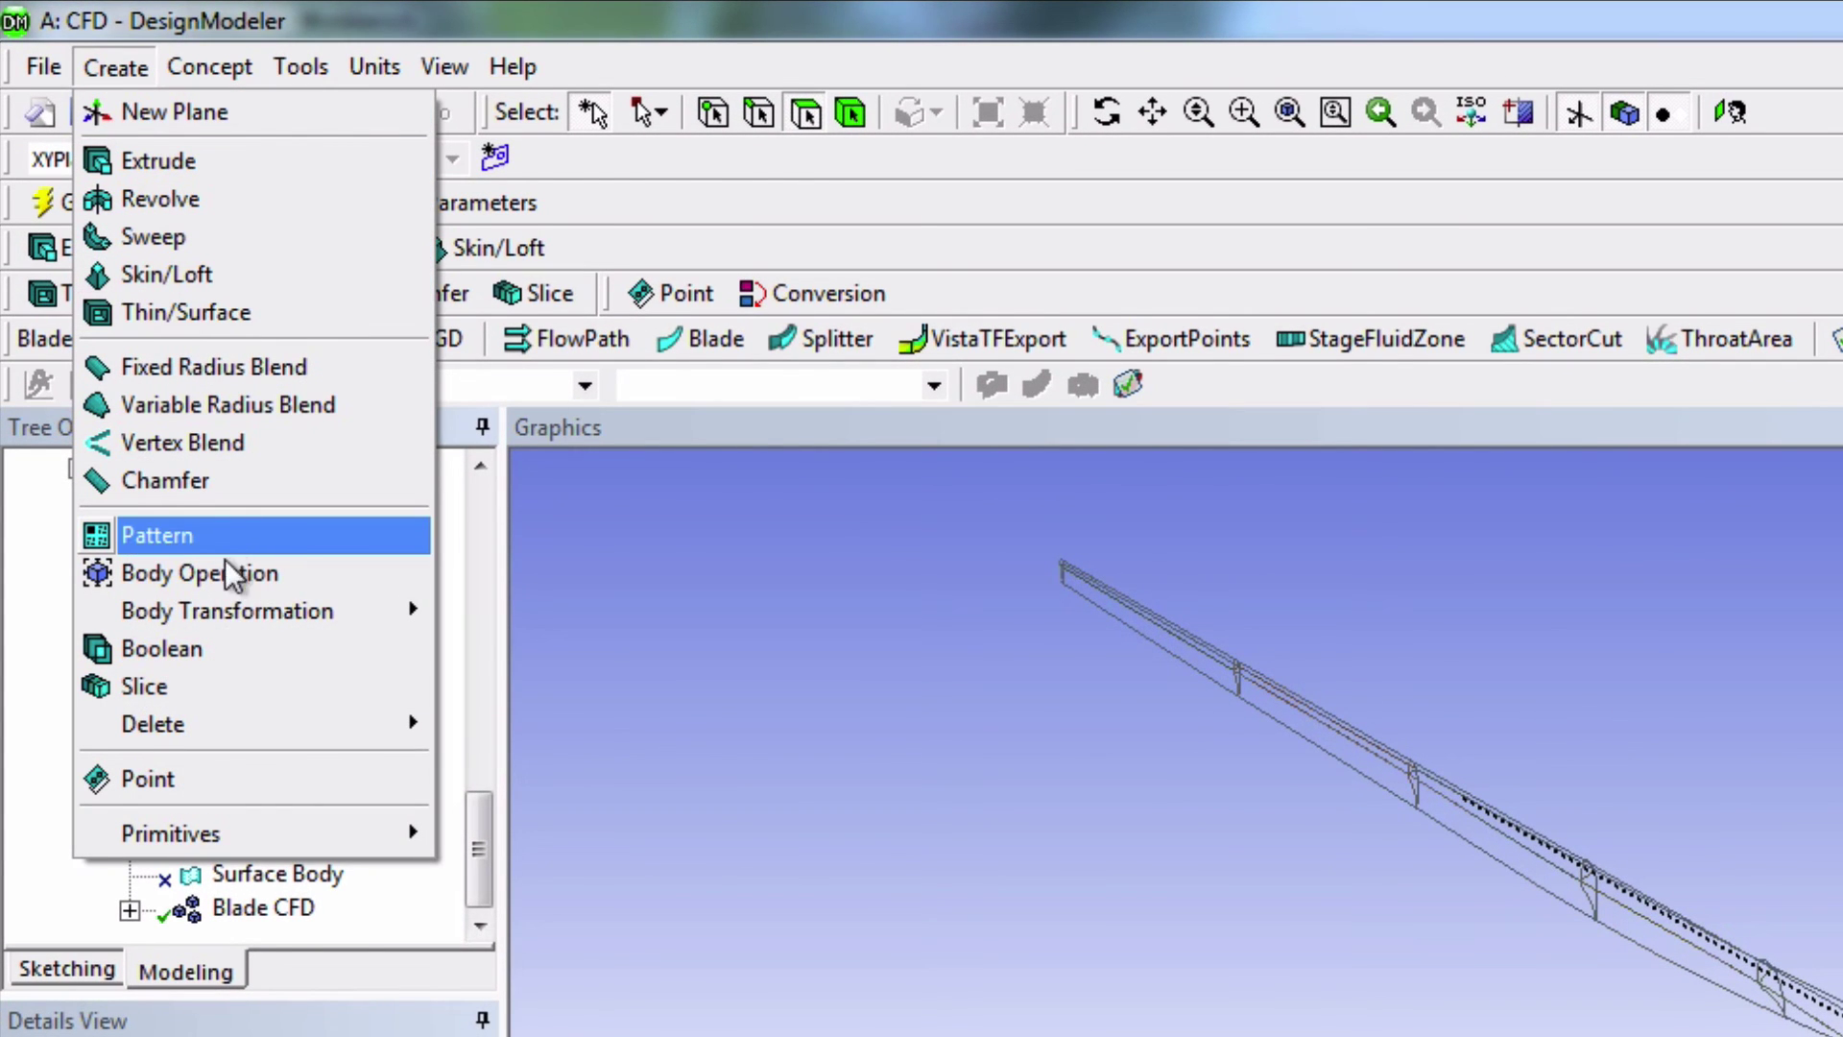
mouse_move(248, 620)
left_click(475, 648)
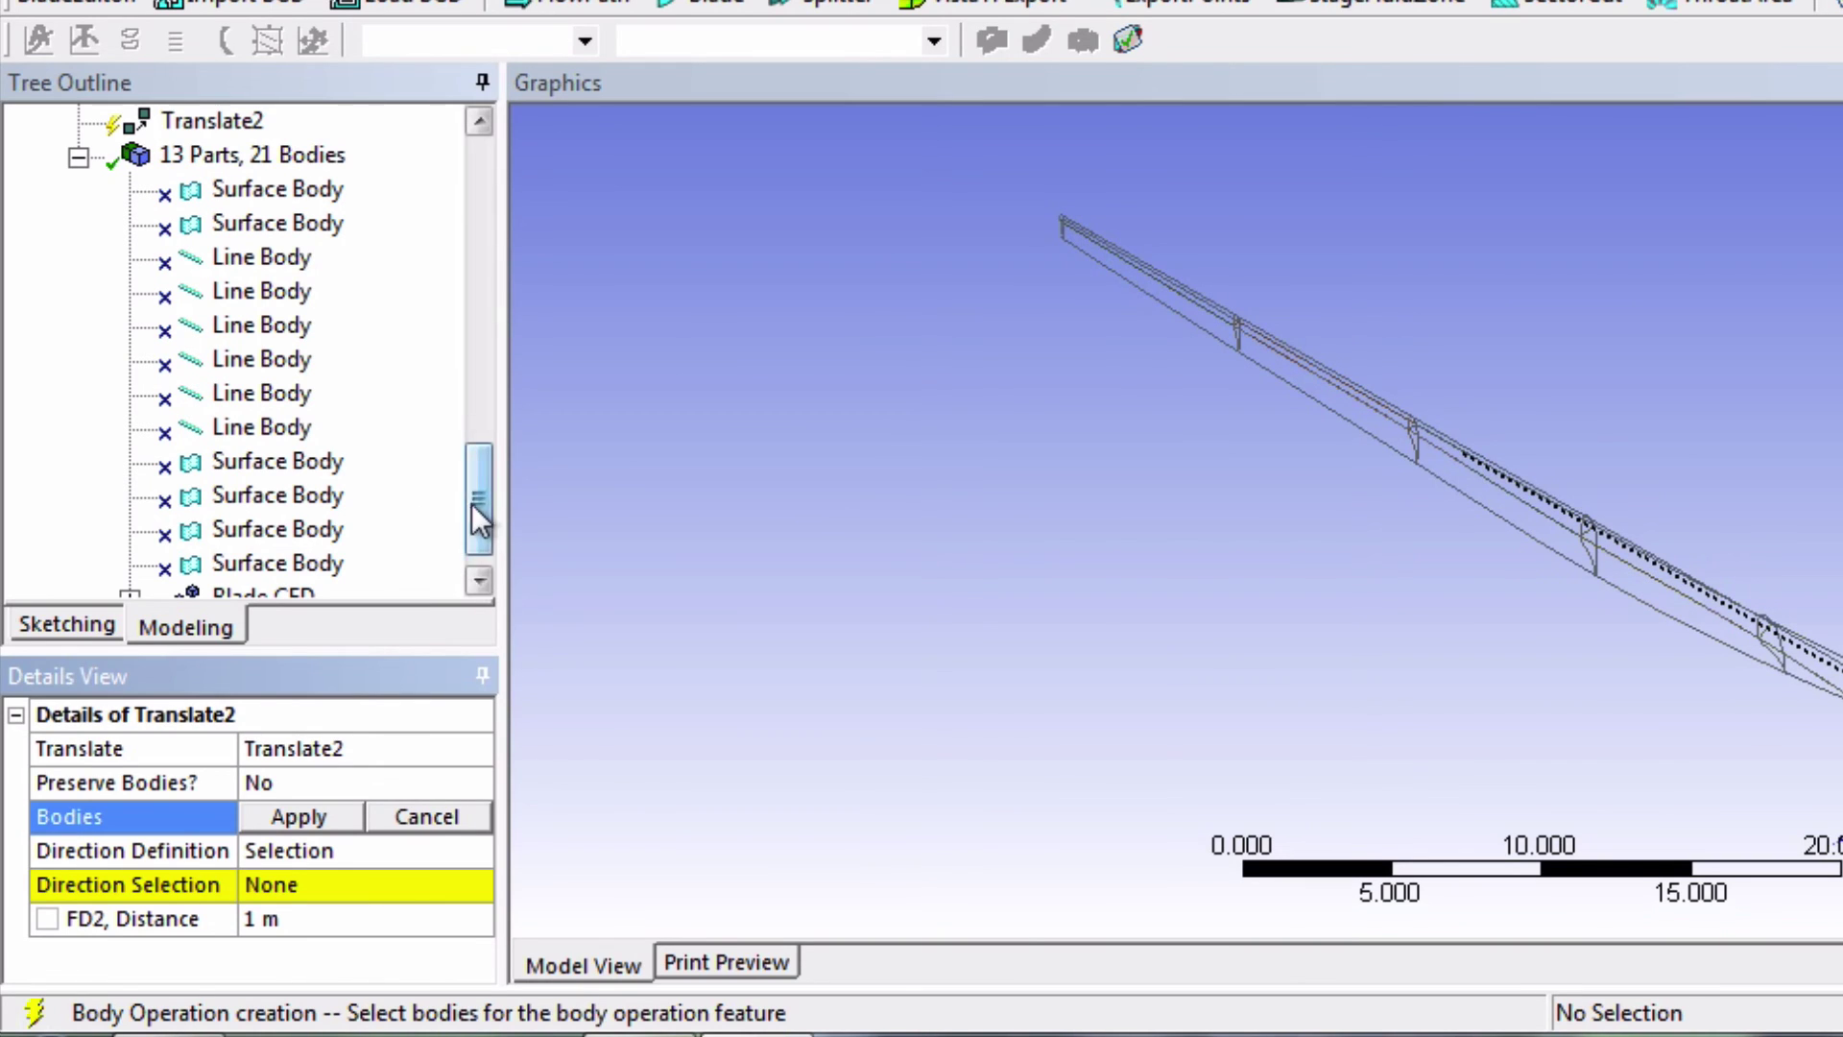
left_click(477, 574)
left_click(286, 565)
left_click(292, 816)
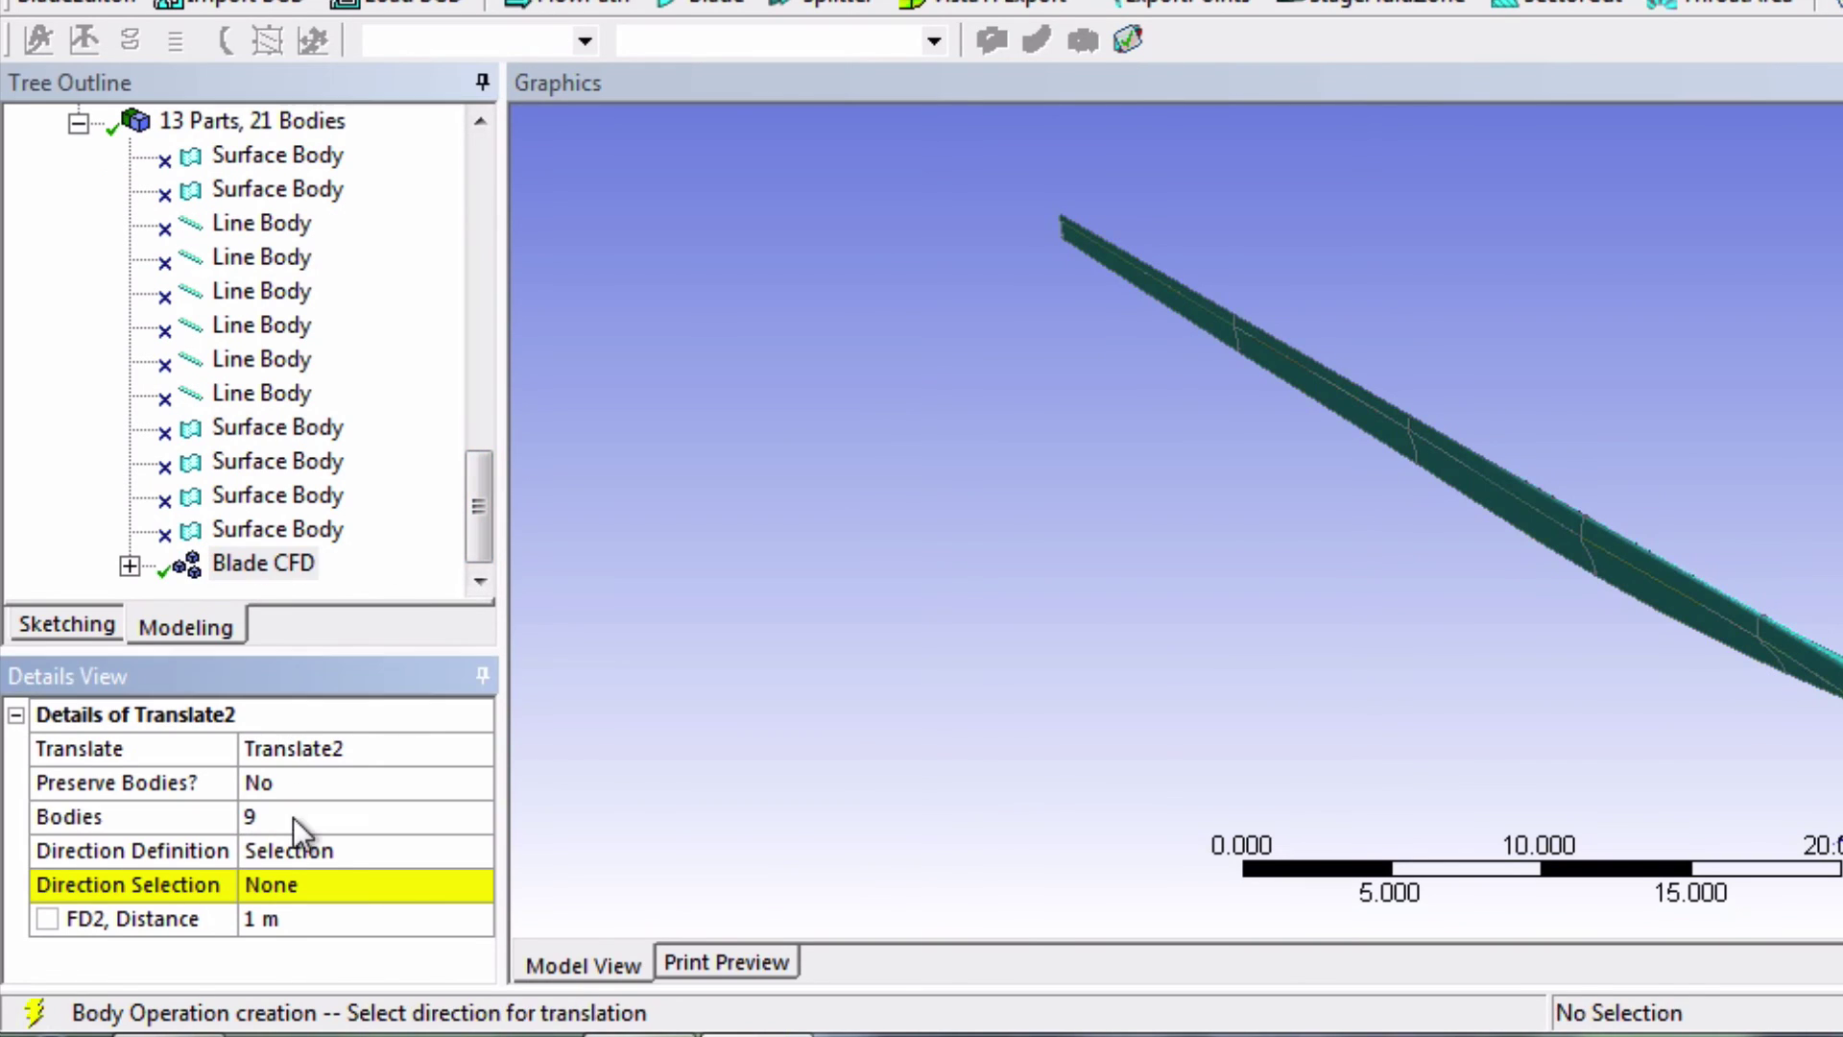
Set Translate2's direction to the X-axis line, reversed, keeping the 1 m distance.
left_click(301, 885)
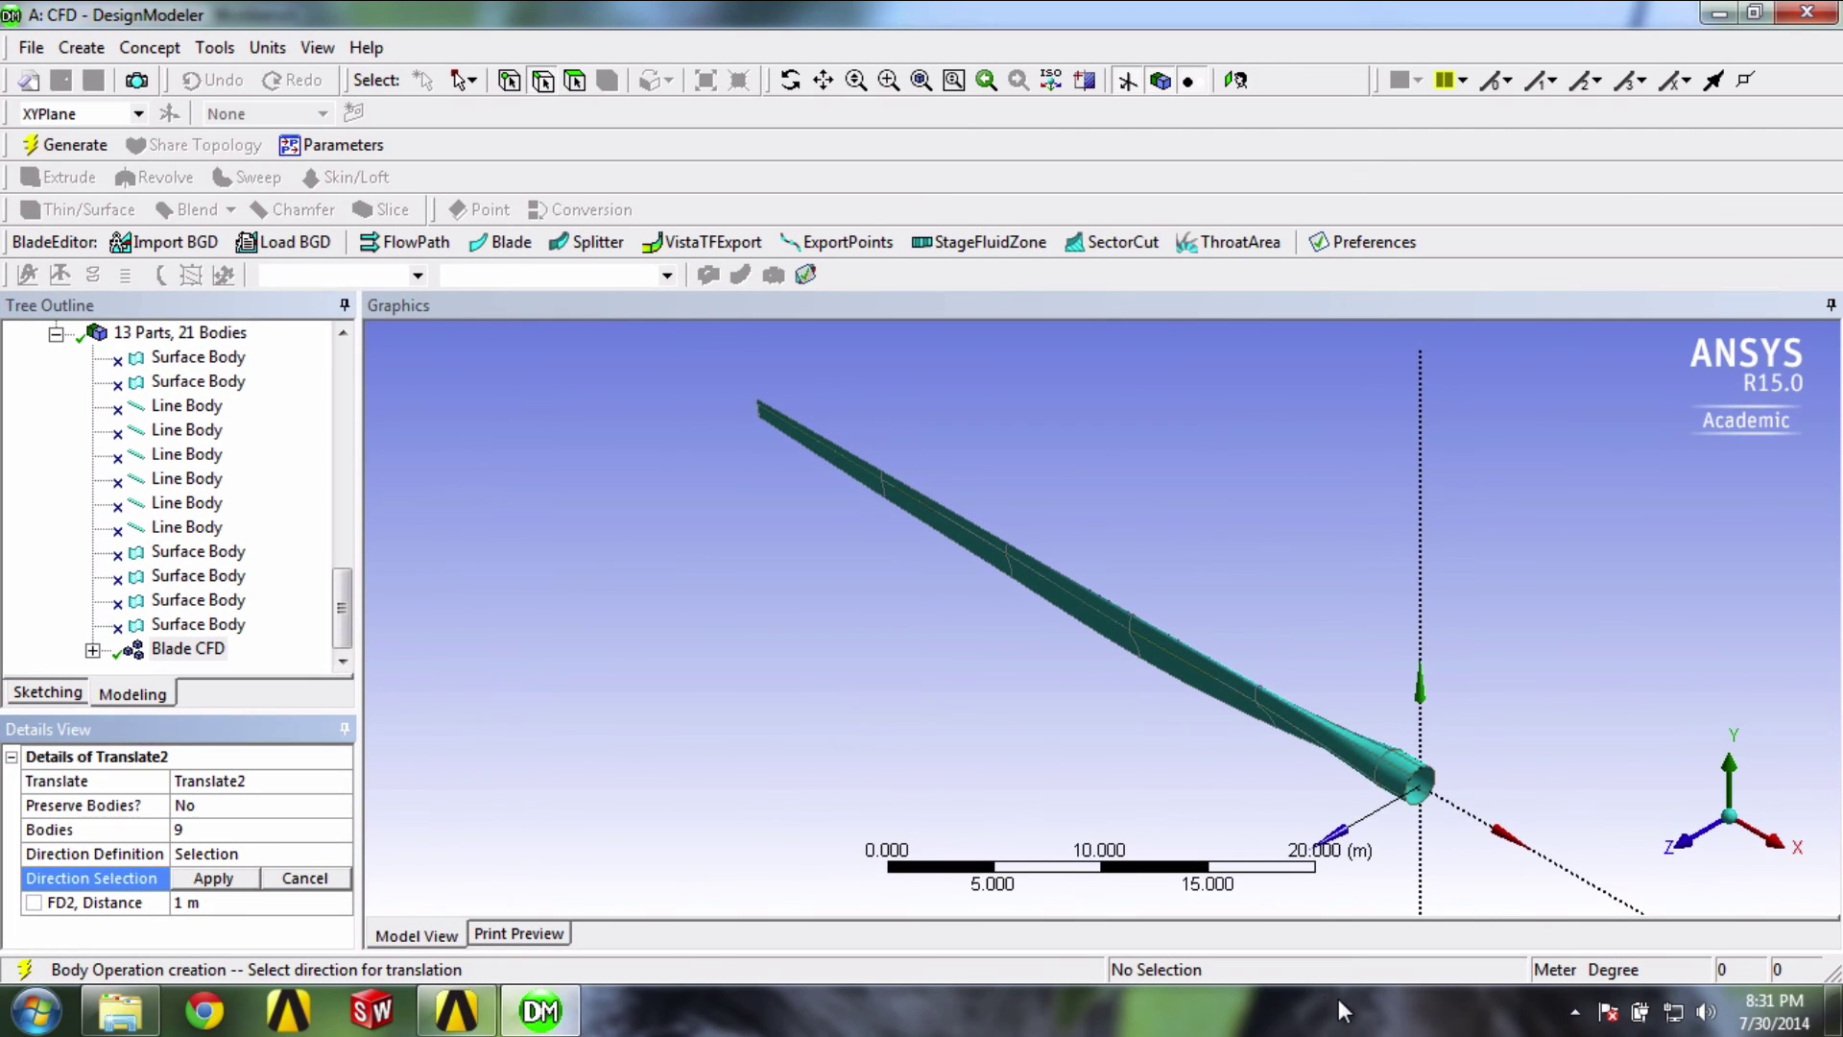
left_click(1563, 868)
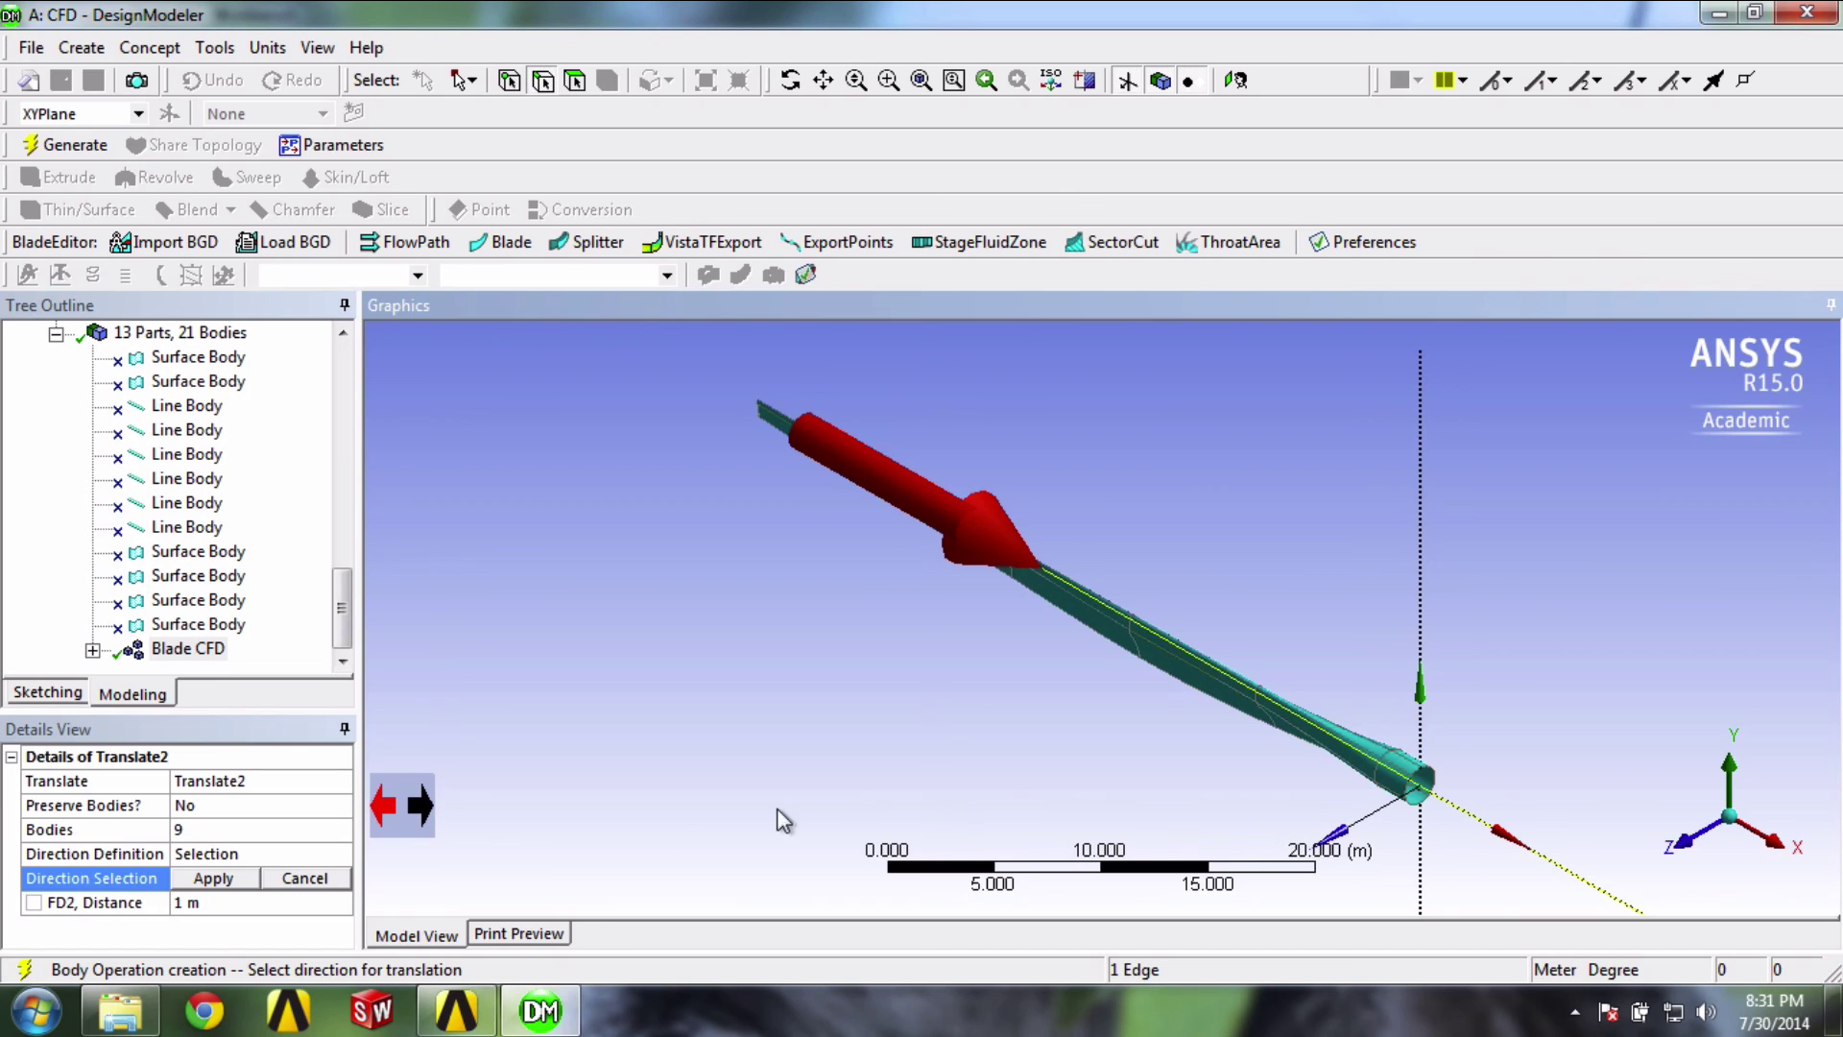
left_click(422, 807)
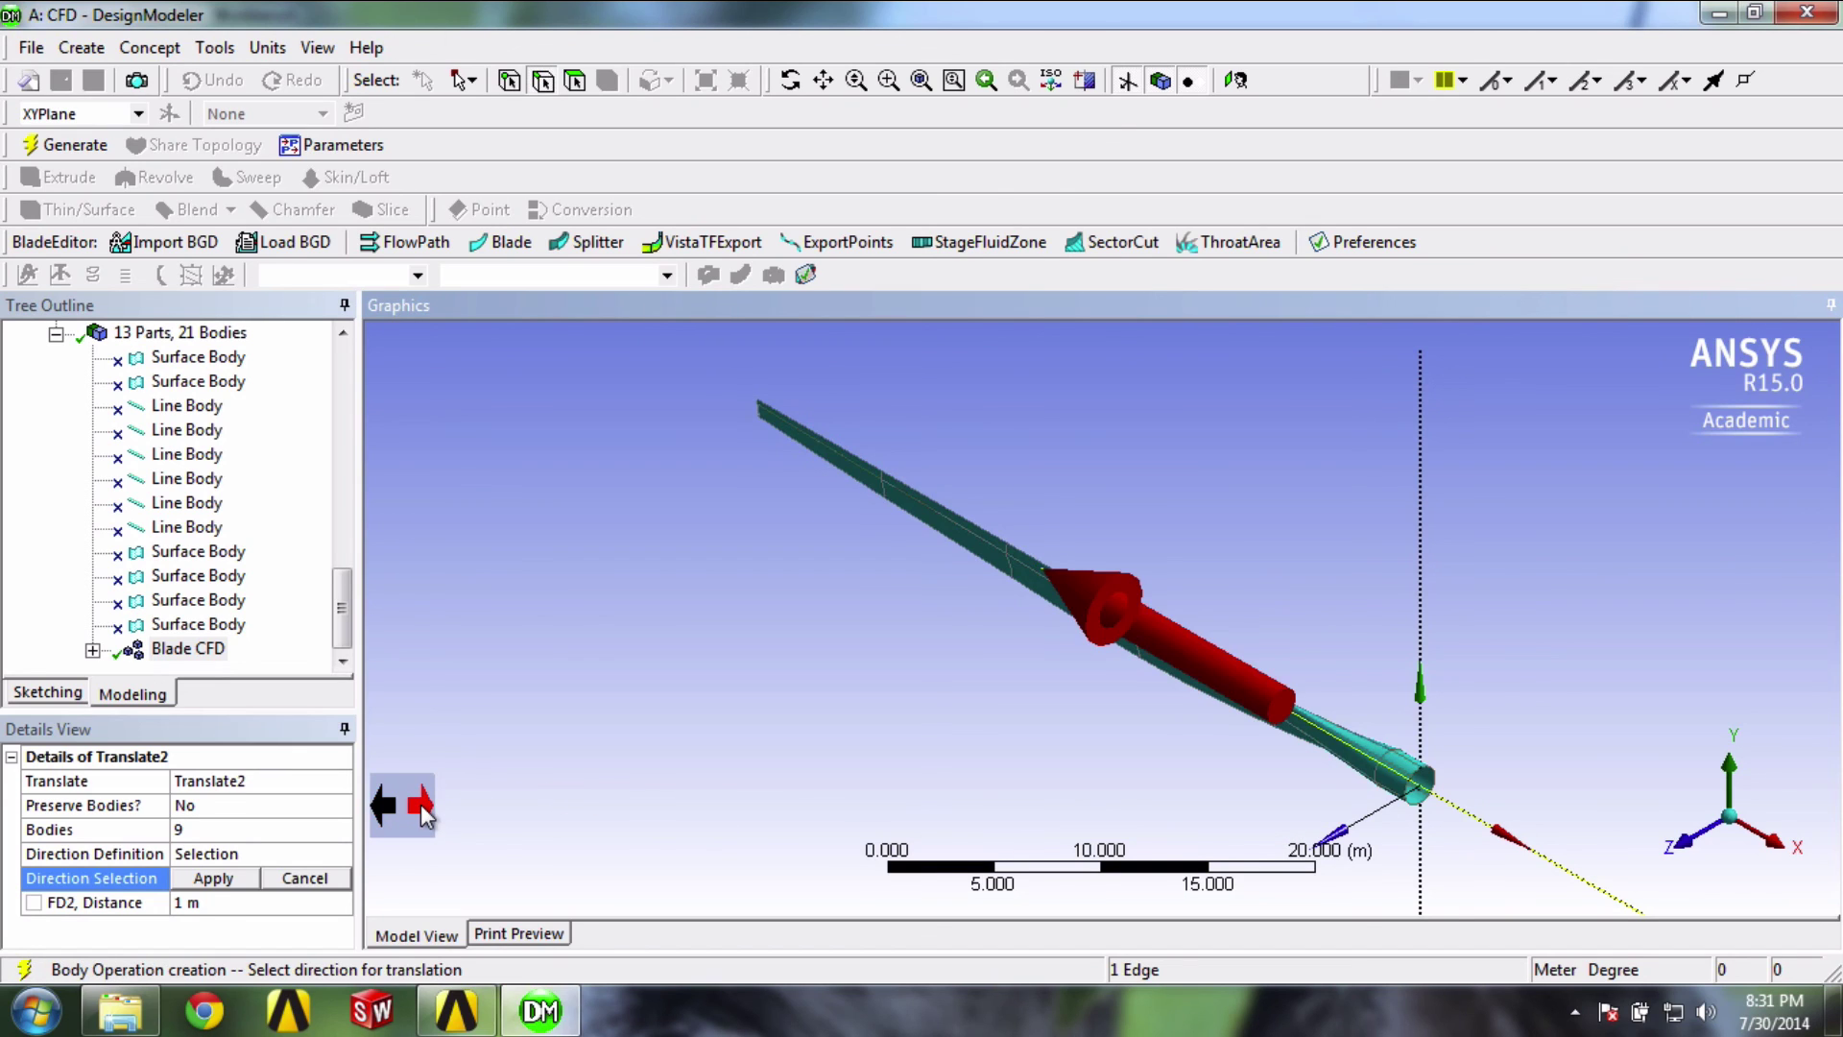
left_click(217, 878)
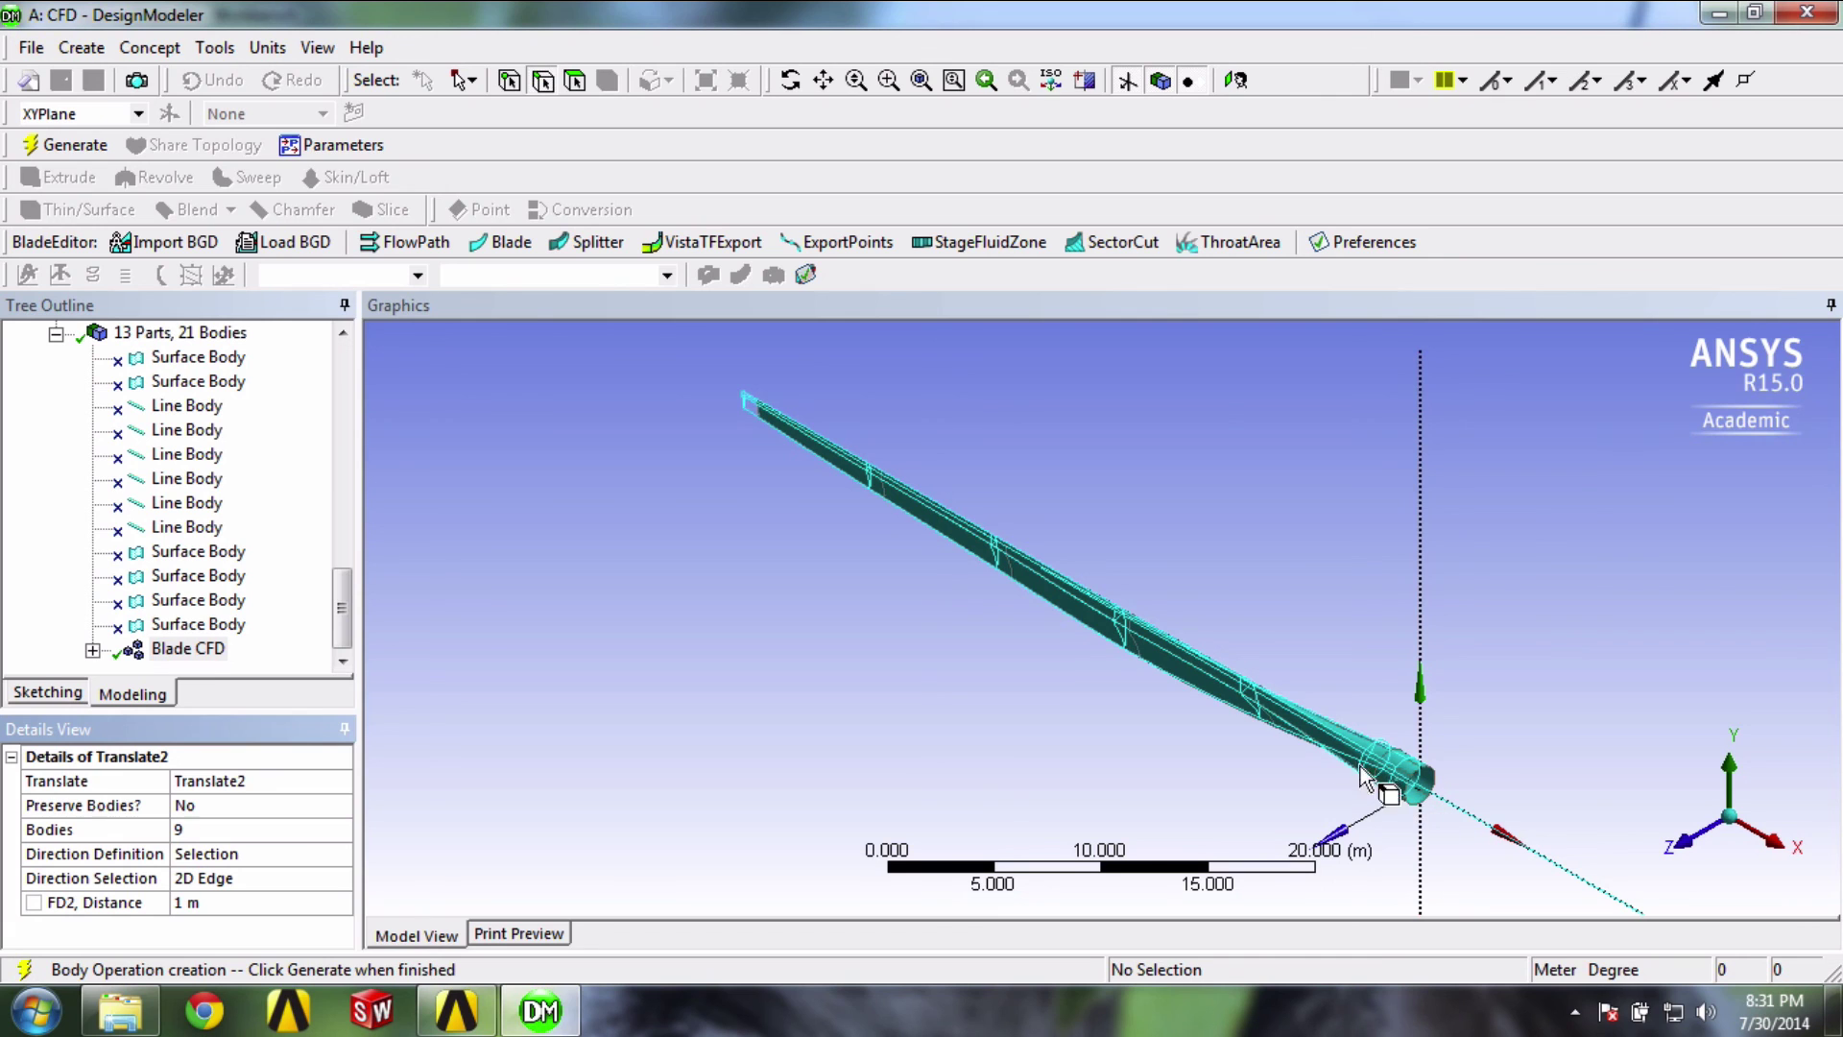
middle_click_drag(1300, 787, 1468, 719)
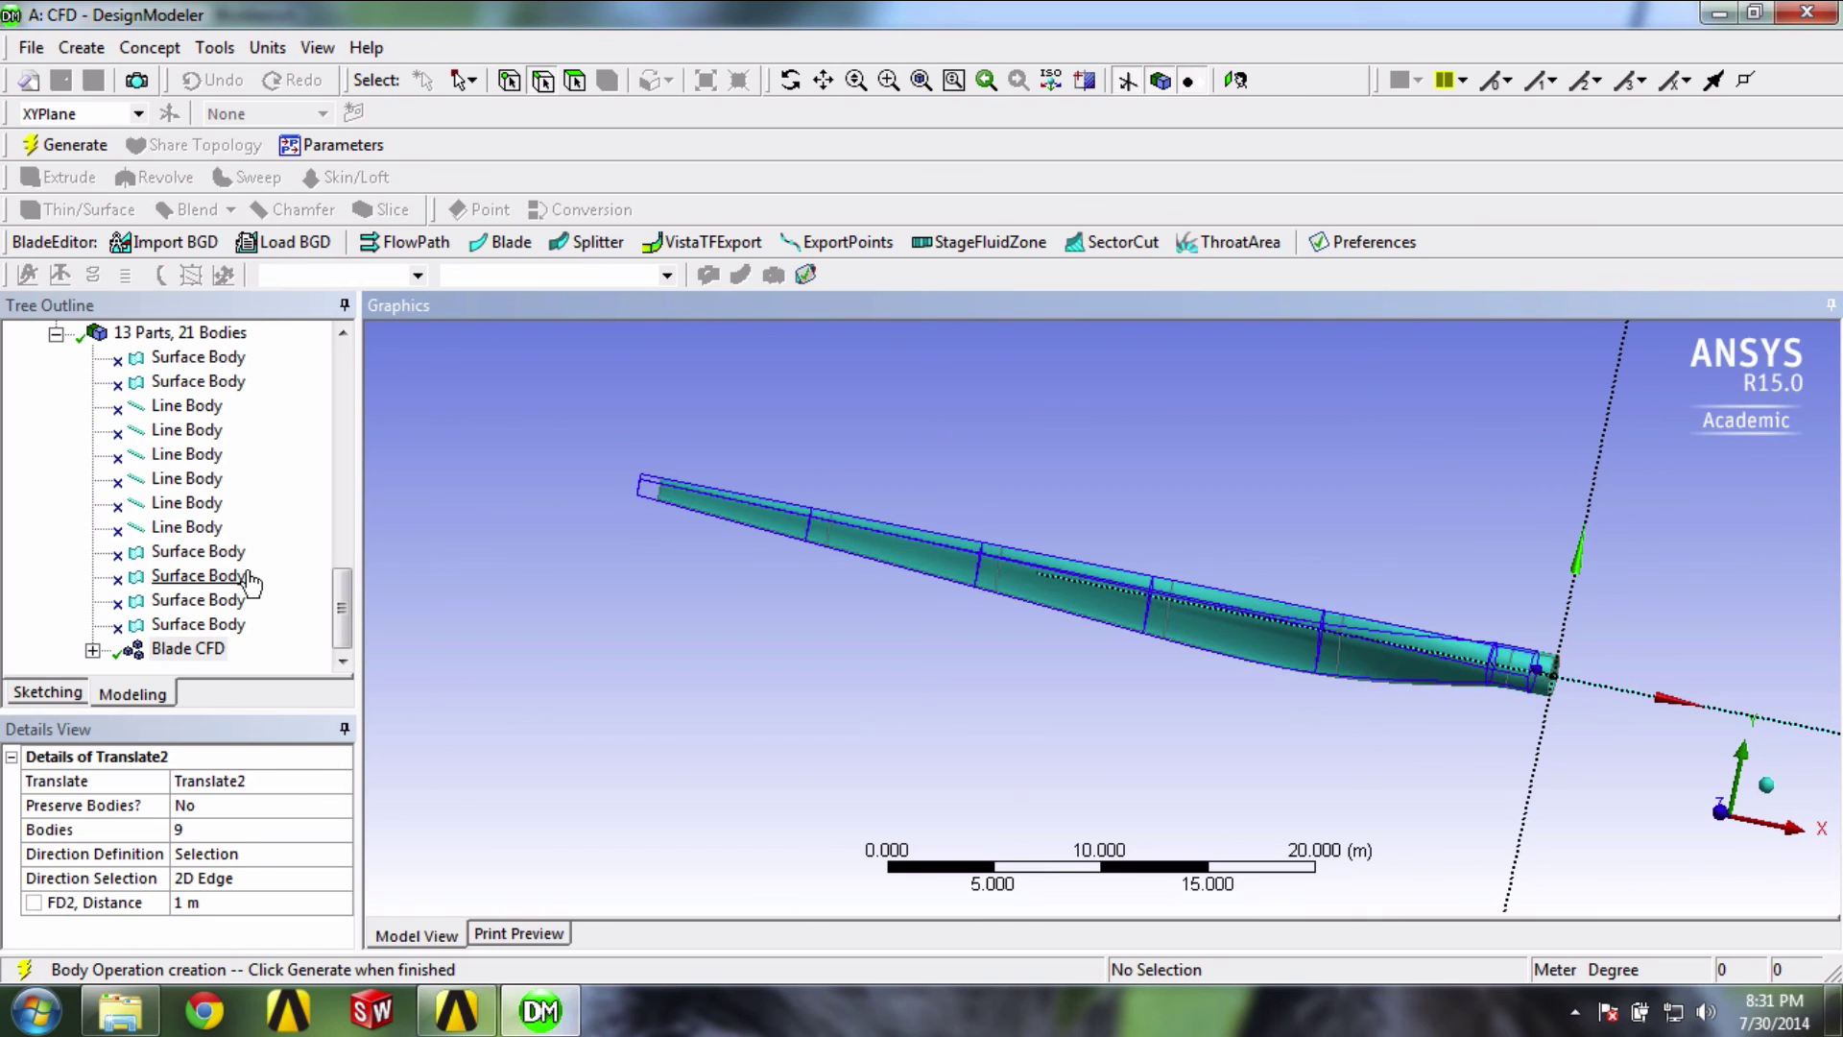
Generate the model so Translate2 shifts the 9 blade bodies 1 m along X.
left_click(69, 145)
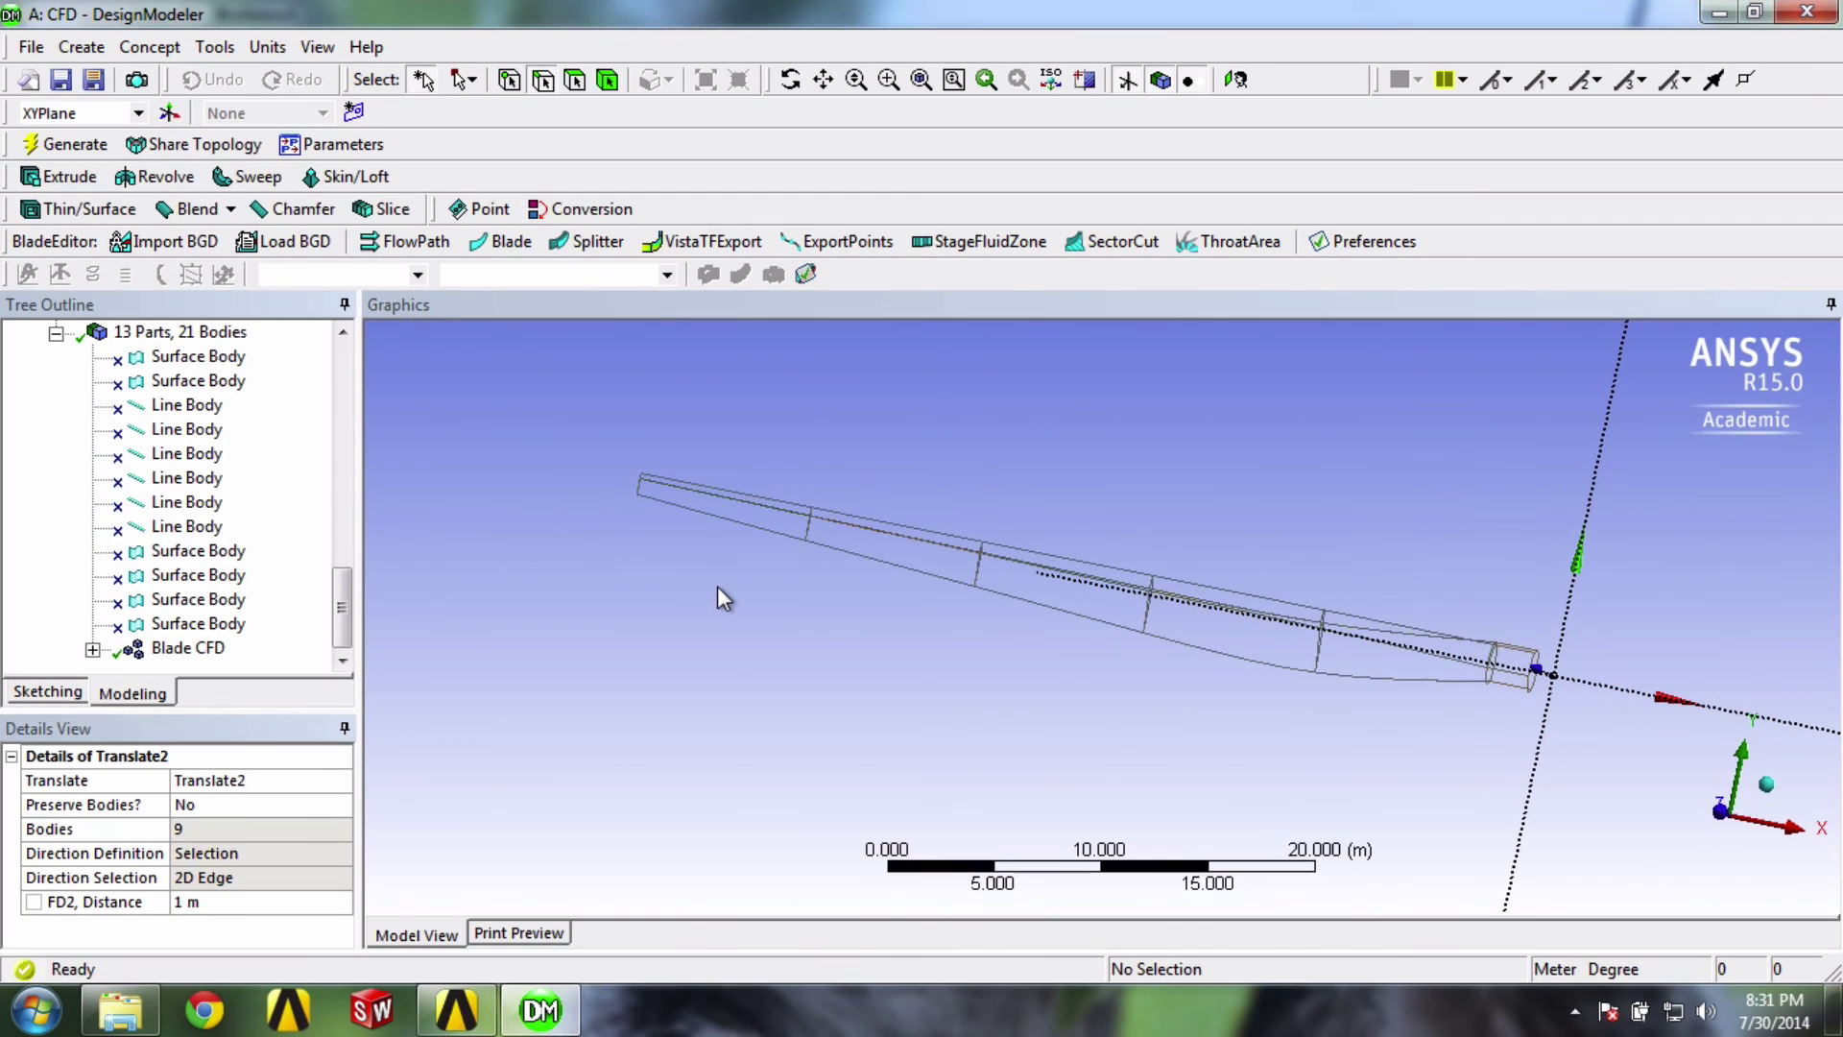